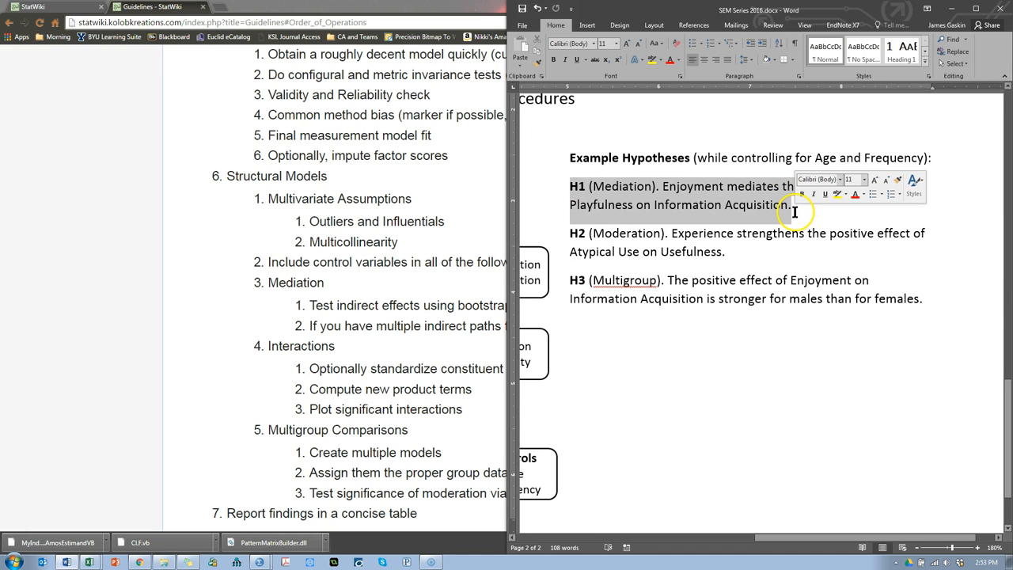
# Step: Switch to the Amos window with the CFA model, maximize it, and start a new blank project
pyautogui.hotkey('alt', 'Tab')
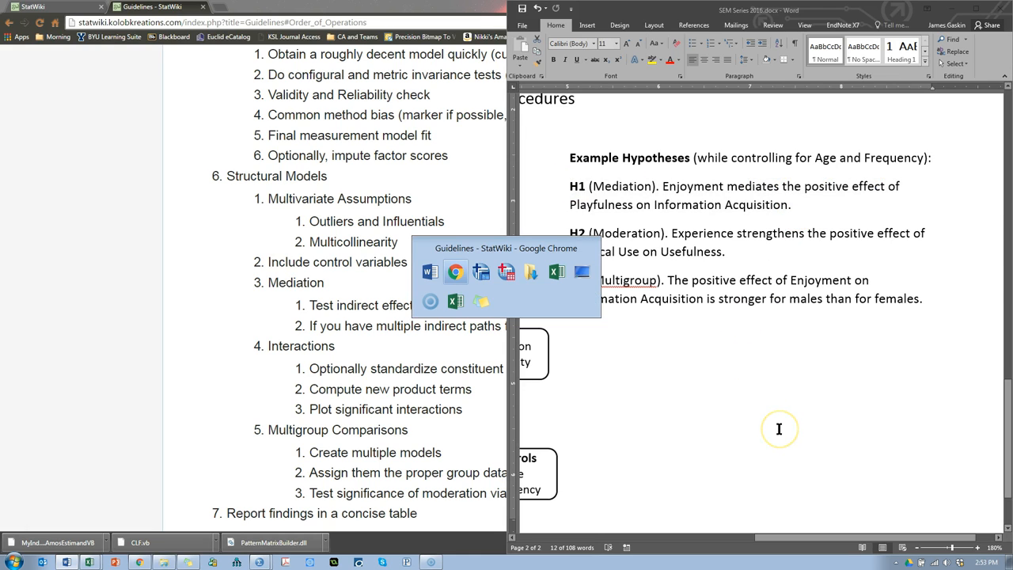
pyautogui.click(235, 562)
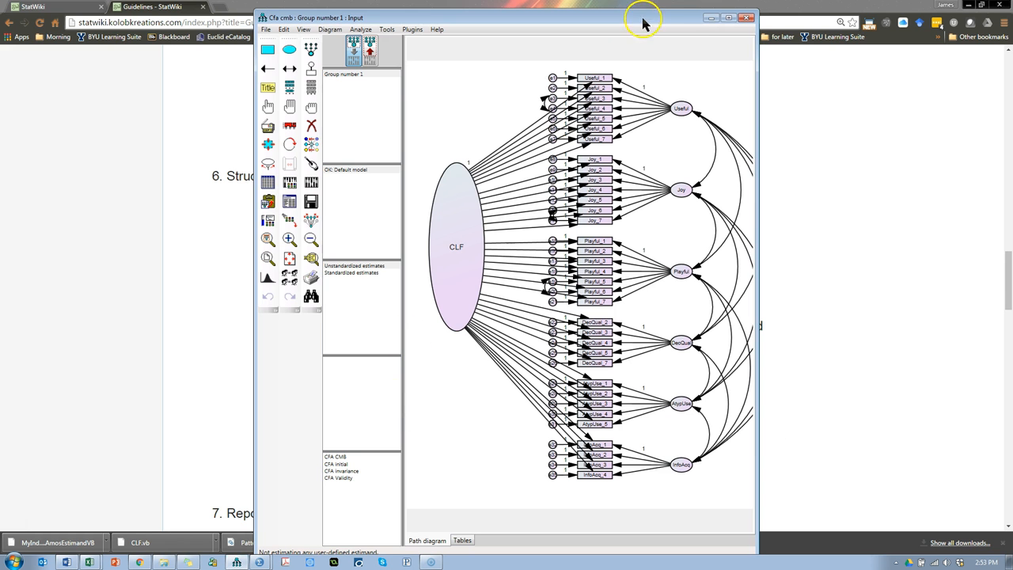
pyautogui.click(727, 18)
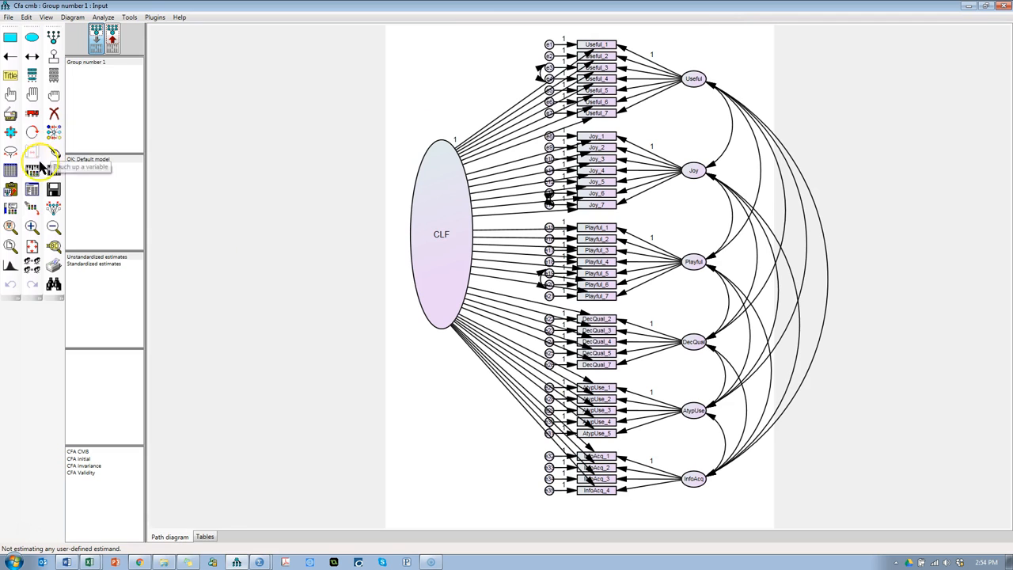
pyautogui.click(8, 16)
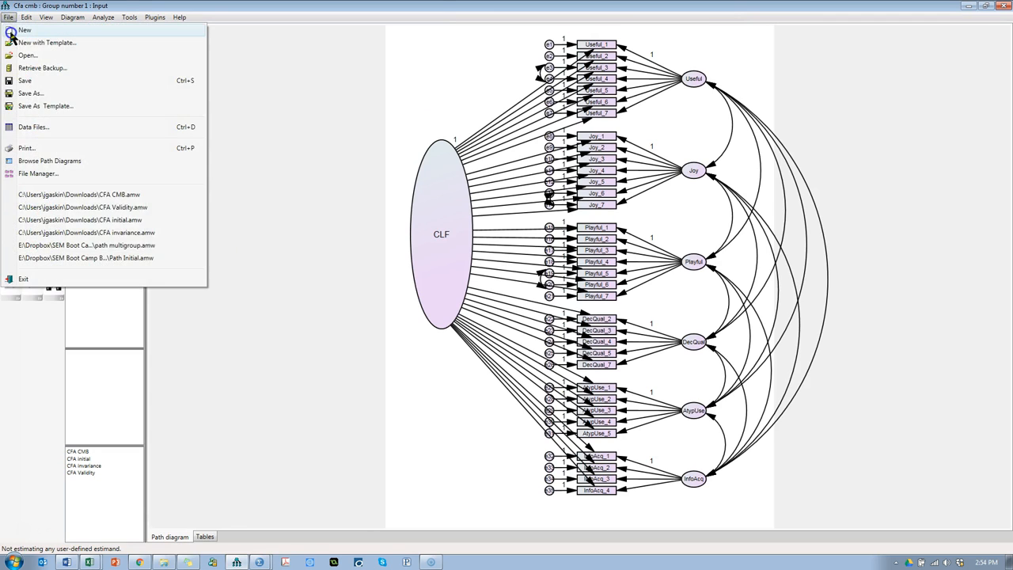
pyautogui.click(12, 27)
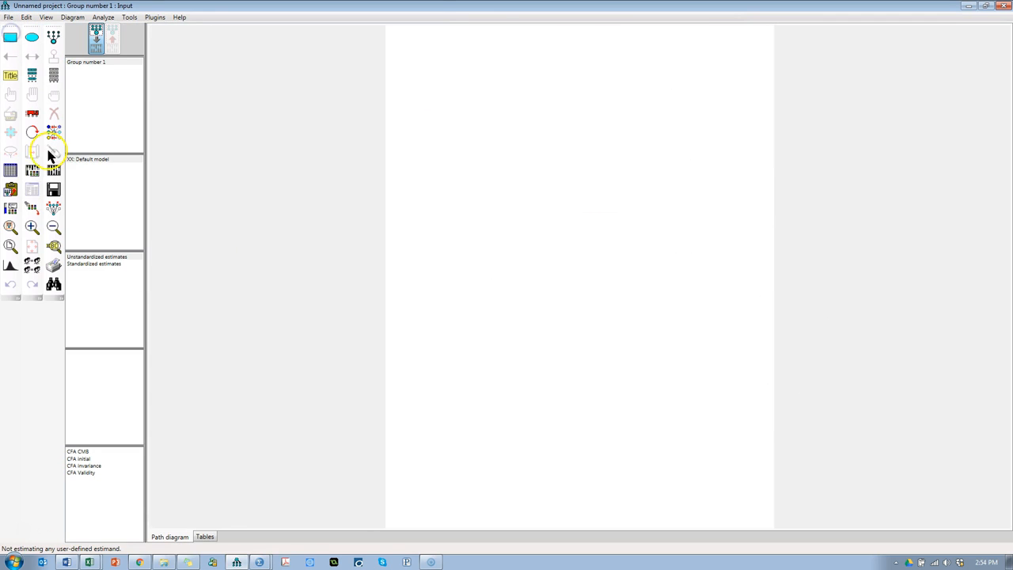
# Step: Switch to the YouTube SEM Series_C_Cooks.sav dataset in SPSS and save it
pyautogui.click(262, 562)
pyautogui.click(221, 541)
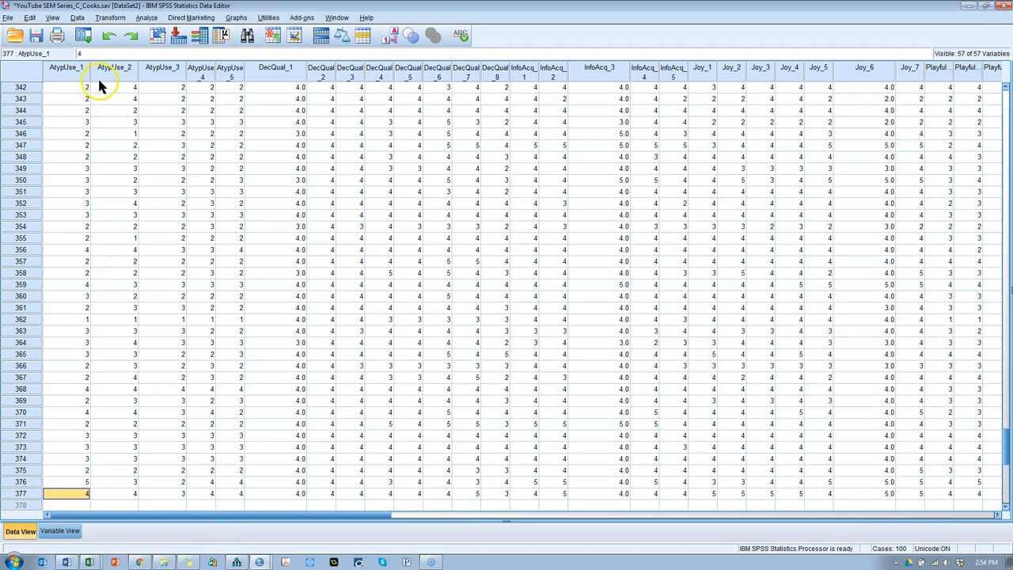
pyautogui.click(37, 37)
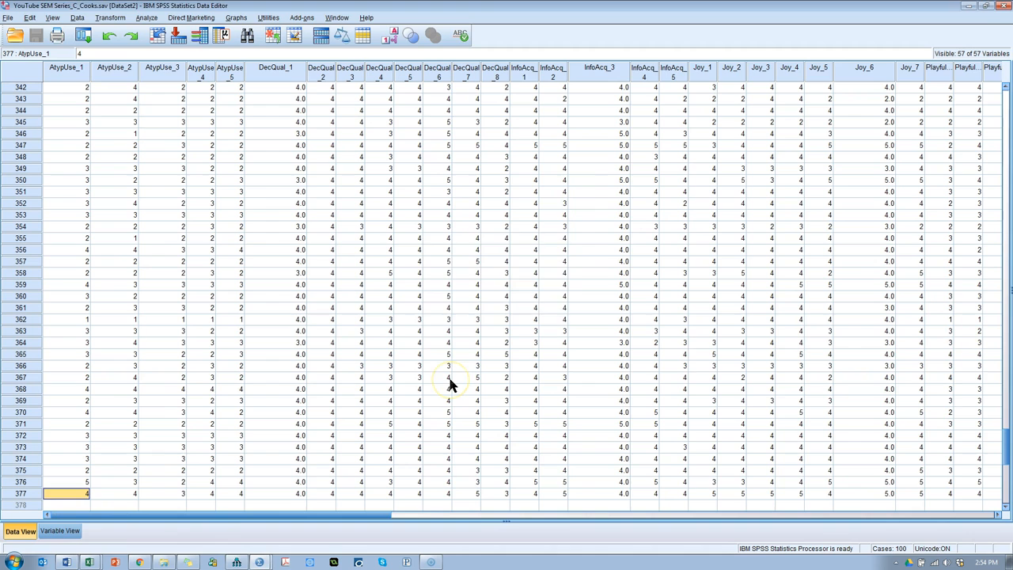
# Step: Back in Amos, assign YouTube SEM Series_C_Cooks.sav as the data file for Group number 1
pyautogui.hotkey('alt', 'Tab')
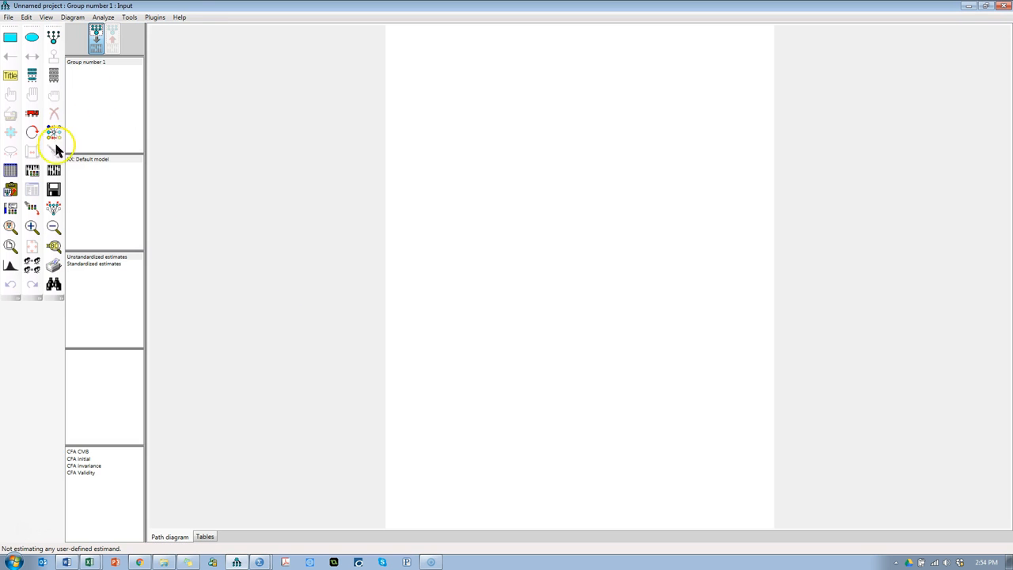
pyautogui.click(12, 171)
pyautogui.doubleClick(389, 231)
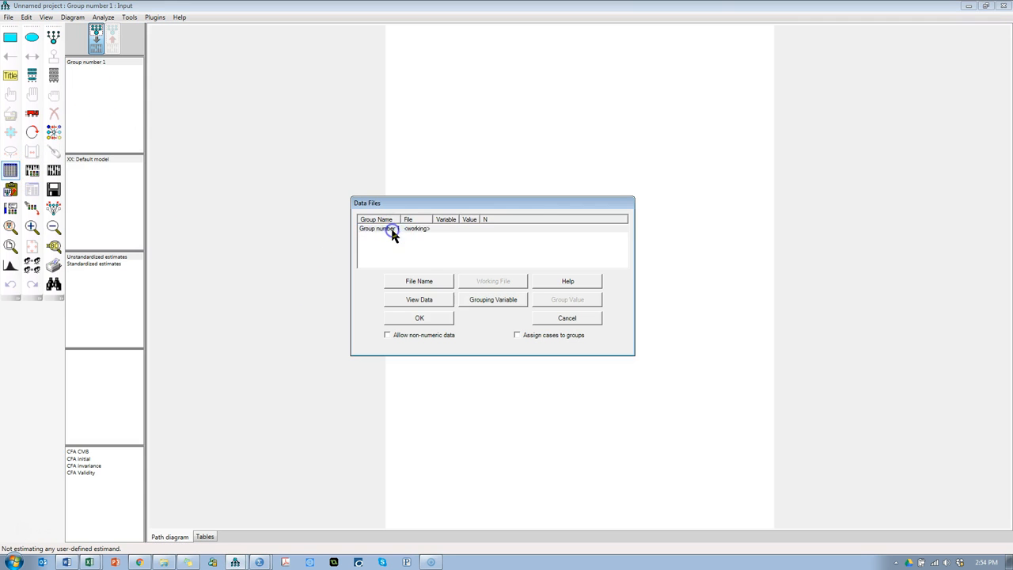
pyautogui.doubleClick(534, 266)
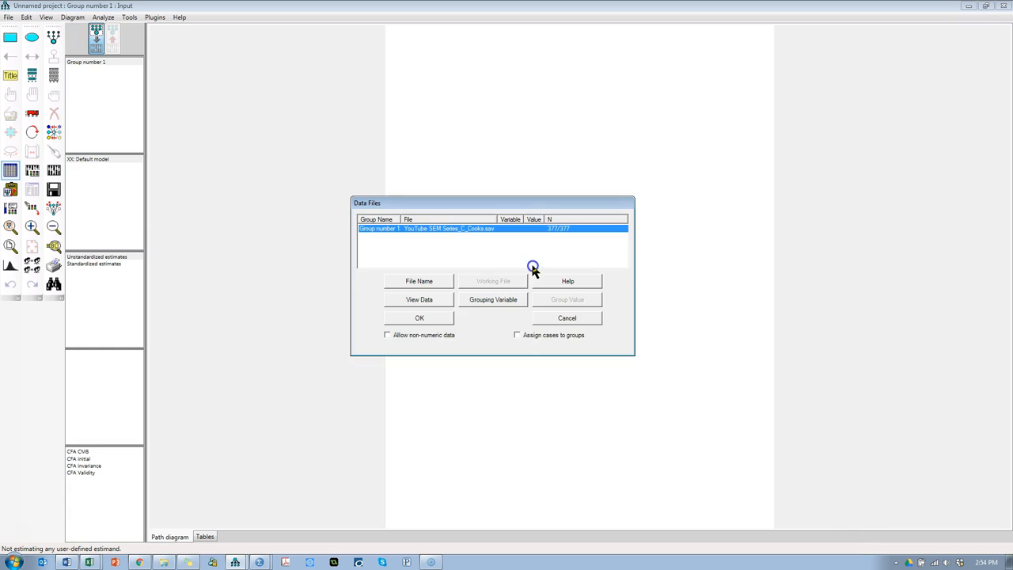
pyautogui.click(419, 319)
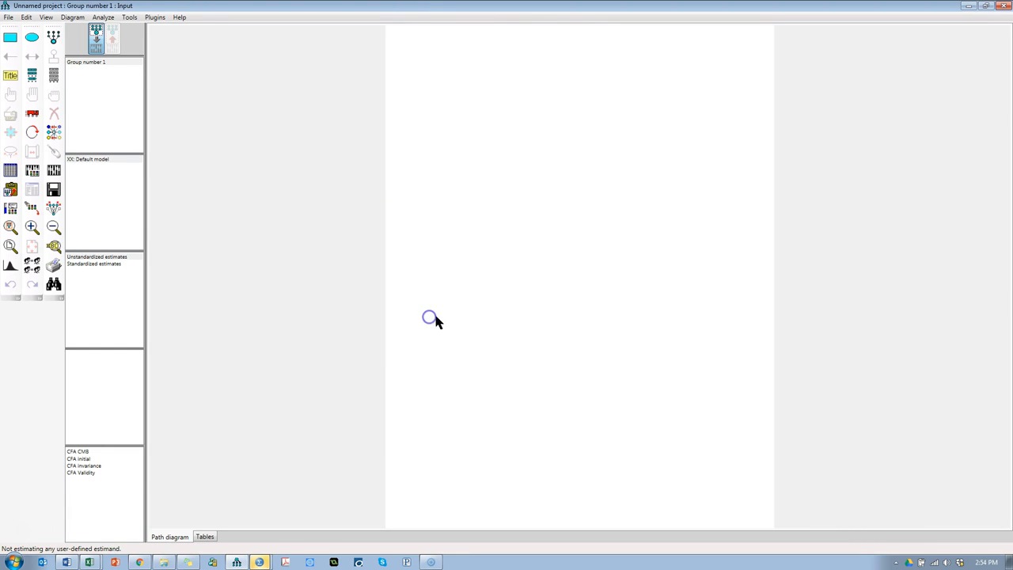
# Step: Place the dataset variables Playful and AtypUse at left, Useful and Joy in the middle, and InfoAcq and DecQual at right of the diagram
pyautogui.click(53, 74)
pyautogui.moveTo(404, 218); pyautogui.dragTo(416, 527)
pyautogui.moveTo(405, 111); pyautogui.dragTo(213, 41)
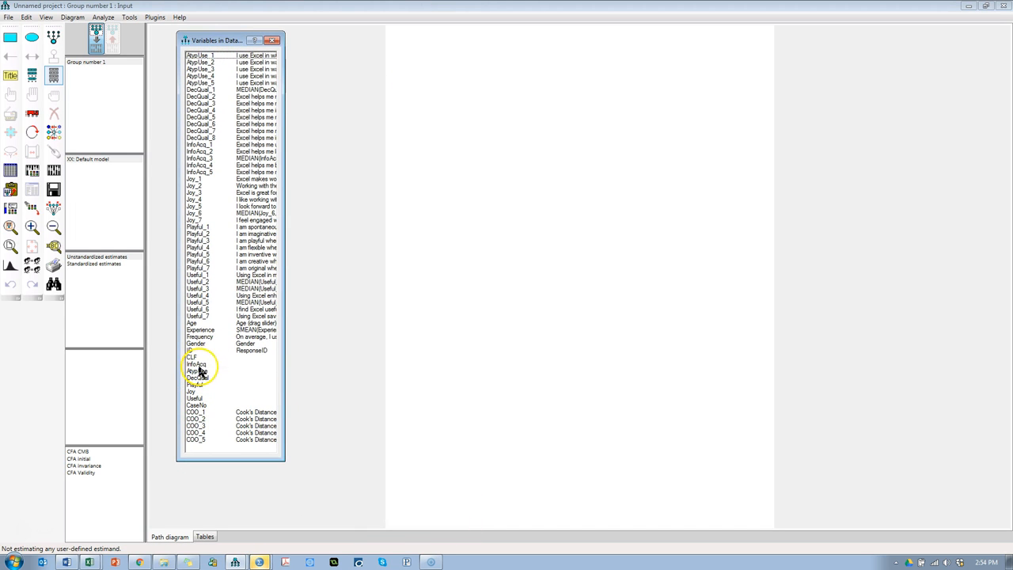
pyautogui.moveTo(199, 364); pyautogui.dragTo(684, 260)
pyautogui.moveTo(734, 229); pyautogui.dragTo(734, 228)
pyautogui.moveTo(198, 378); pyautogui.dragTo(732, 269)
pyautogui.moveTo(198, 370); pyautogui.dragTo(448, 184)
pyautogui.moveTo(230, 390); pyautogui.dragTo(596, 305)
pyautogui.moveTo(194, 398); pyautogui.dragTo(598, 147)
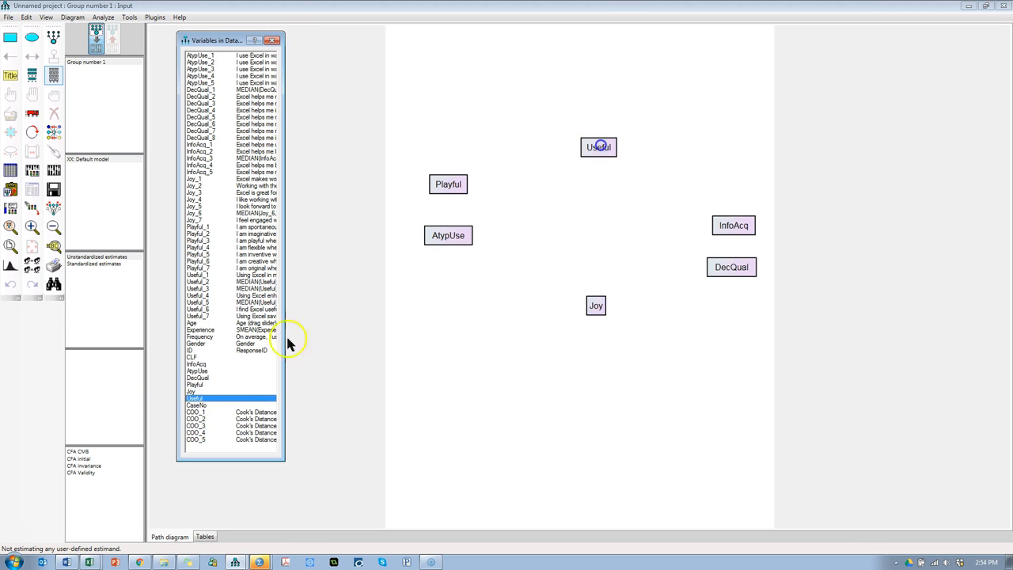
pyautogui.click(272, 40)
# Step: Draw paths from Playful to Useful and InfoAcq, AtypUse to Useful, DecQual and Joy, Useful to InfoAcq, and Joy to DecQual
pyautogui.click(22, 62)
pyautogui.moveTo(448, 184); pyautogui.dragTo(605, 148)
pyautogui.moveTo(605, 149); pyautogui.dragTo(732, 225)
pyautogui.moveTo(457, 187); pyautogui.dragTo(732, 225)
pyautogui.moveTo(448, 235)
pyautogui.mouseDown()
pyautogui.moveTo(598, 147)
pyautogui.moveTo(731, 267)
pyautogui.mouseUp()
pyautogui.moveTo(448, 235)
pyautogui.mouseDown()
pyautogui.moveTo(596, 306)
pyautogui.moveTo(731, 267)
pyautogui.mouseUp()
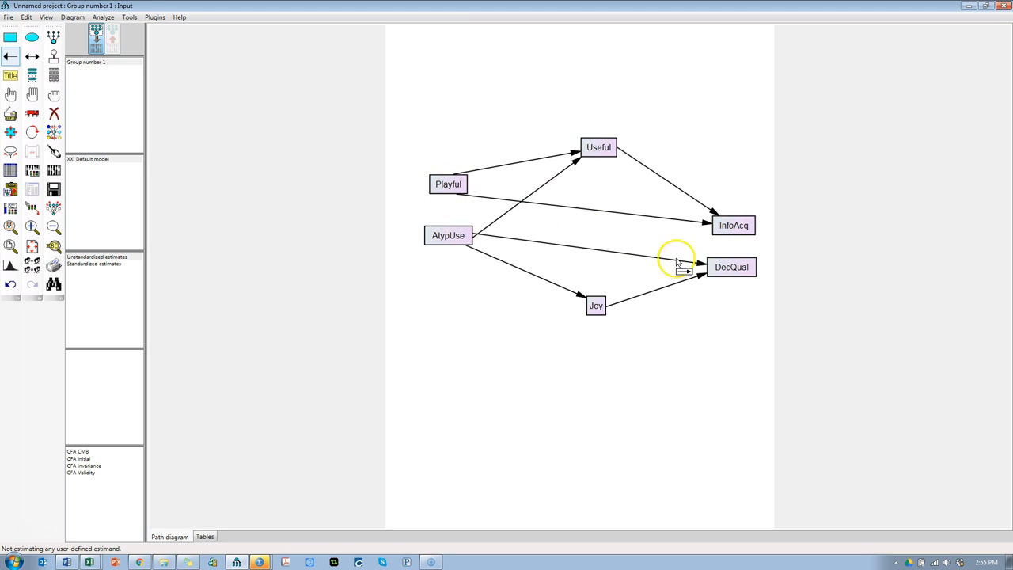
# Step: Consult the research model diagram in SEM Series 2016.docx and add paths from Useful to DecQual and from Joy to InfoAcq
pyautogui.hotkey('alt', 'Tab')
pyautogui.hotkey('alt', 'Tab')
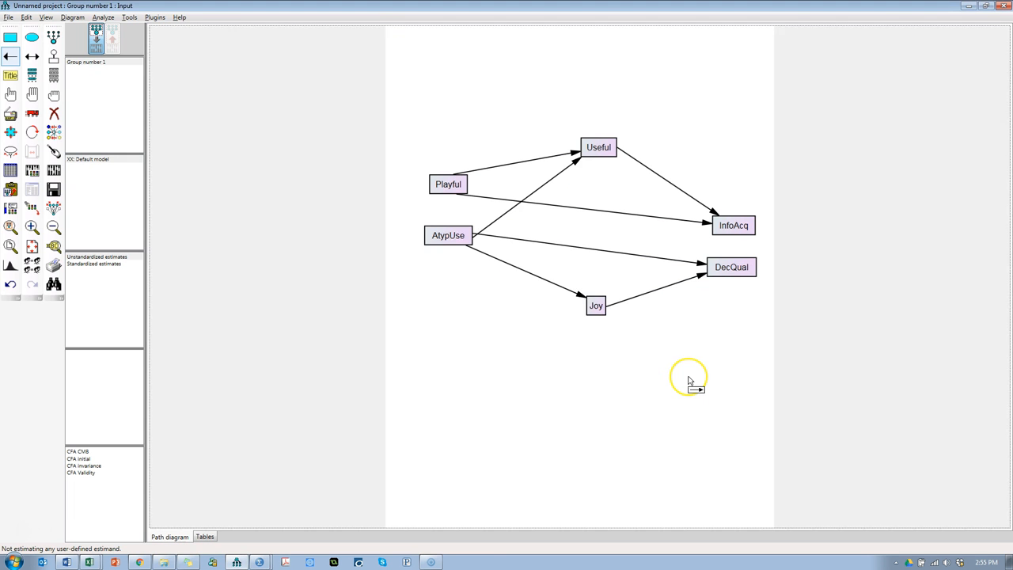
pyautogui.hotkey('alt', 'Tab')
pyautogui.hotkey('alt', 'Tab')
pyautogui.hotkey('alt', 'Tab')
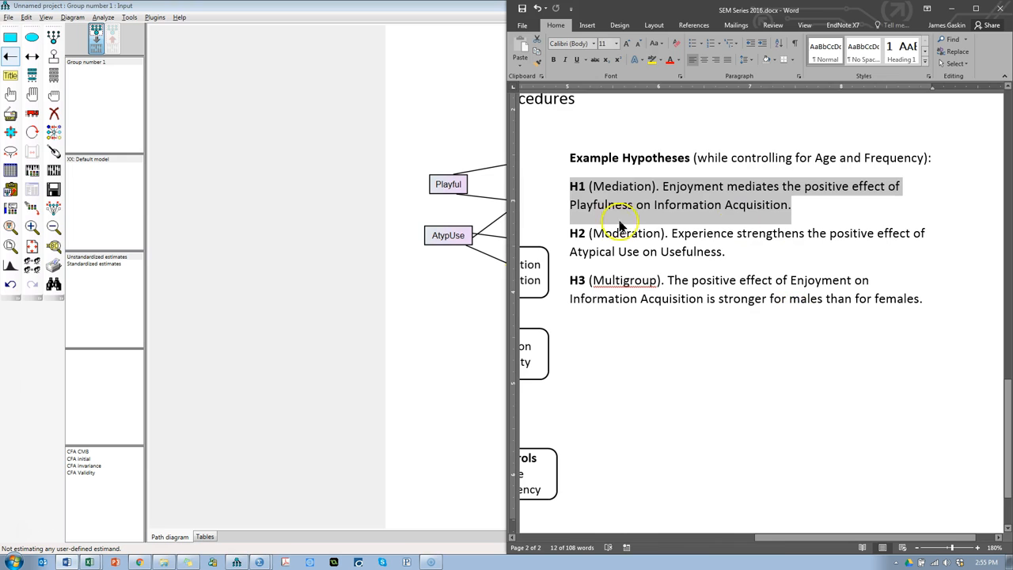
pyautogui.moveTo(768, 538); pyautogui.dragTo(572, 542)
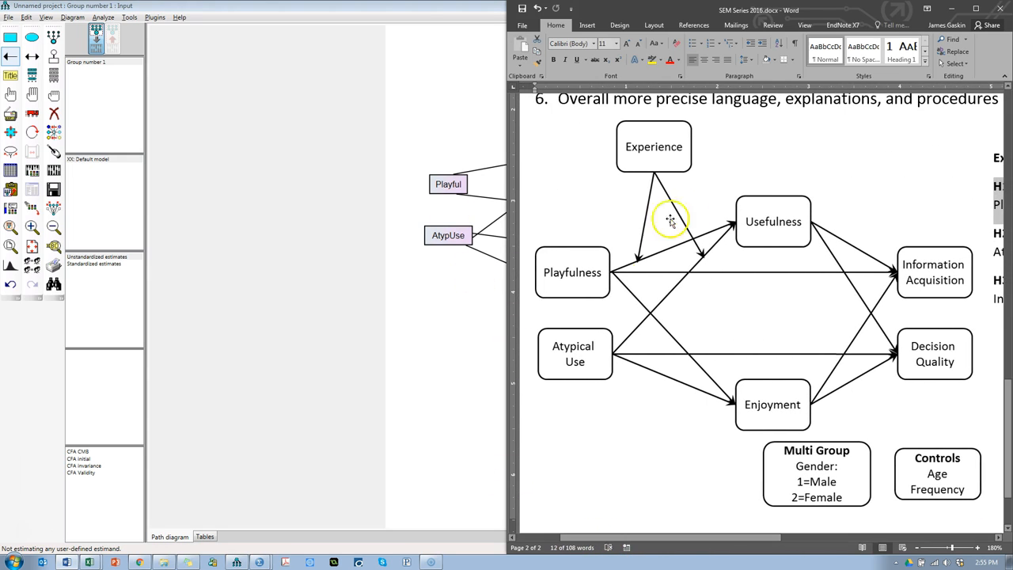
pyautogui.click(495, 403)
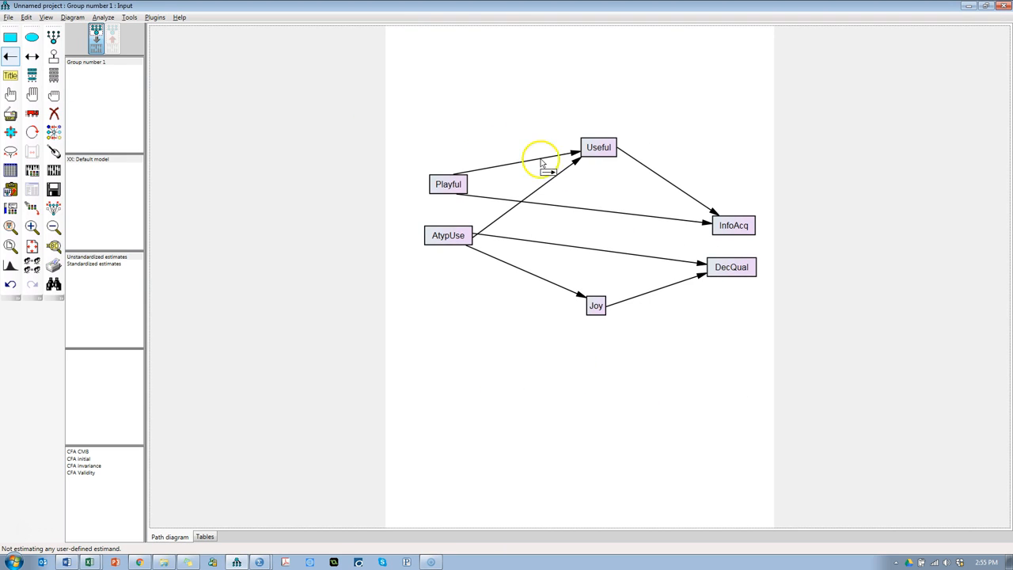
pyautogui.moveTo(599, 151); pyautogui.dragTo(734, 272)
pyautogui.moveTo(601, 308); pyautogui.dragTo(732, 227)
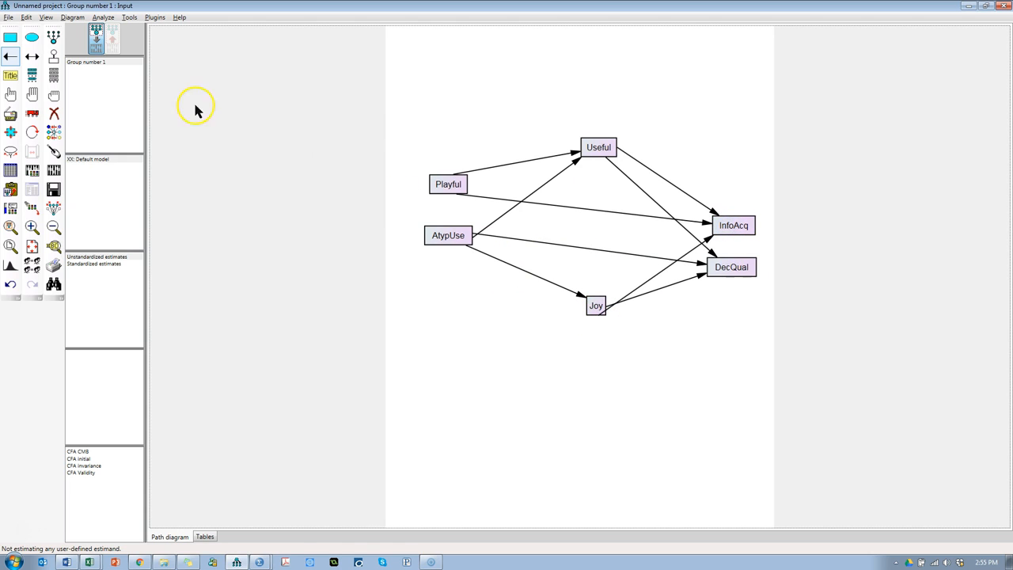
# Step: Lower Playful and AtypUse, nudge Joy, Useful and DecQual for a balanced layout, and touch up the path ends at Playful and AtypUse
pyautogui.click(31, 113)
pyautogui.moveTo(444, 181); pyautogui.dragTo(465, 269)
pyautogui.moveTo(595, 307); pyautogui.dragTo(598, 315)
pyautogui.moveTo(601, 149); pyautogui.dragTo(594, 149)
pyautogui.moveTo(729, 262); pyautogui.dragTo(733, 263)
pyautogui.click(447, 213)
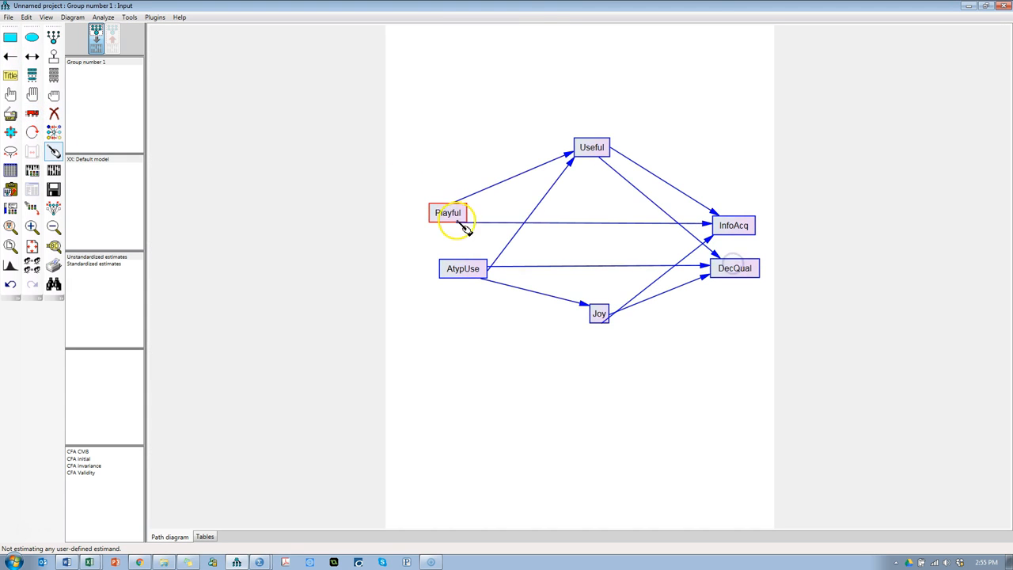
pyautogui.click(463, 268)
# Step: Align AtypUse beneath Playful and even out the variable boxes with the Resize Observed Variables plugin
pyautogui.click(32, 113)
pyautogui.click(473, 277)
pyautogui.moveTo(473, 277); pyautogui.dragTo(459, 278)
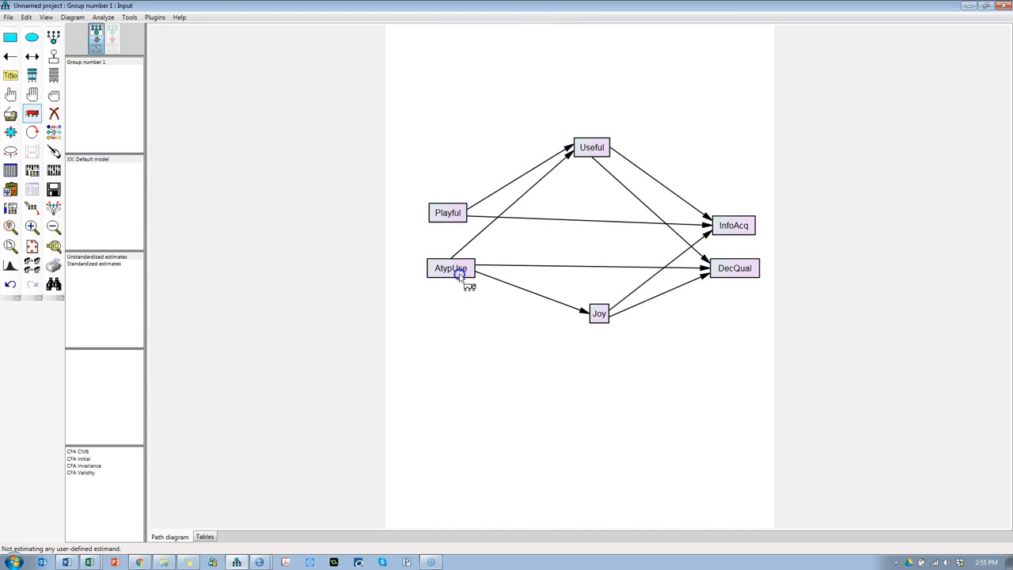
pyautogui.click(155, 17)
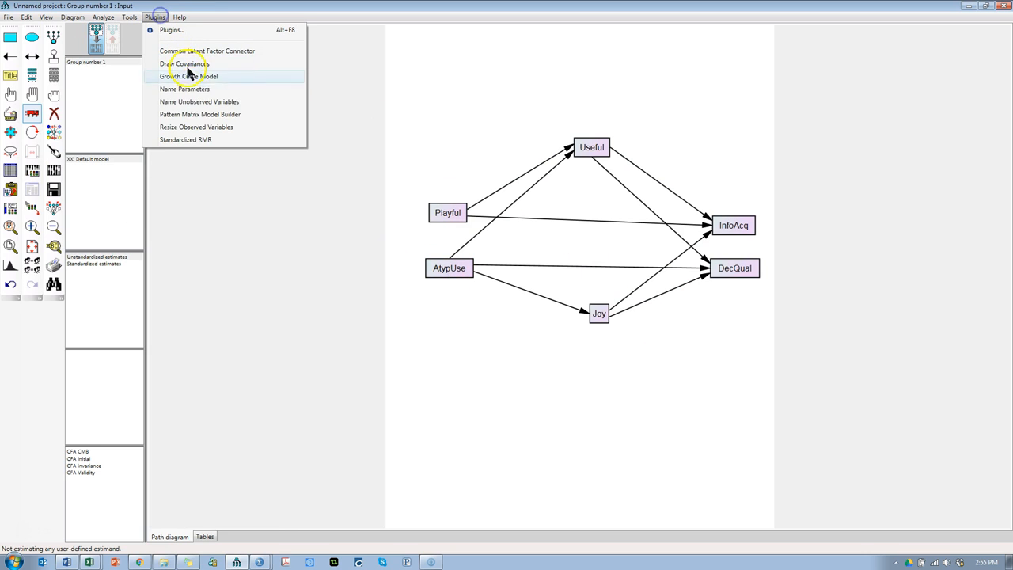
pyautogui.click(204, 128)
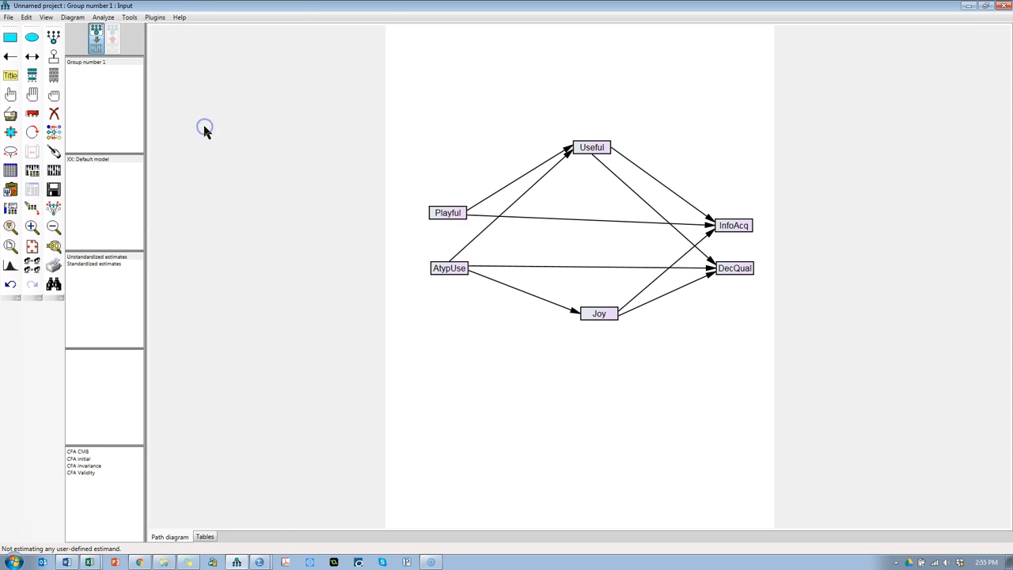
# Step: Add an error term to each of Useful, InfoAcq, DecQual and Joy
pyautogui.scroll(3, 600, 241)
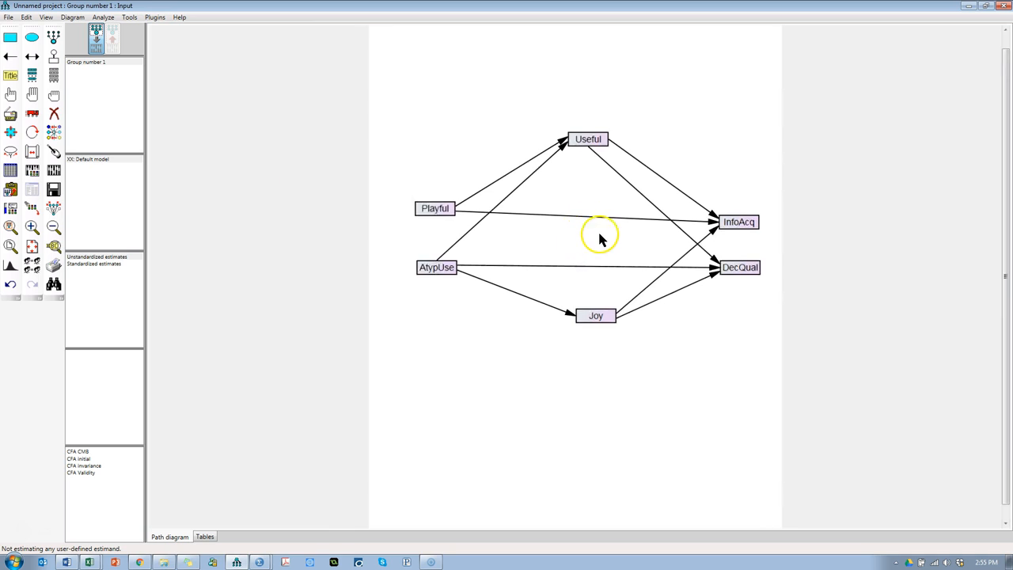
pyautogui.moveTo(1003, 139); pyautogui.dragTo(1005, 102)
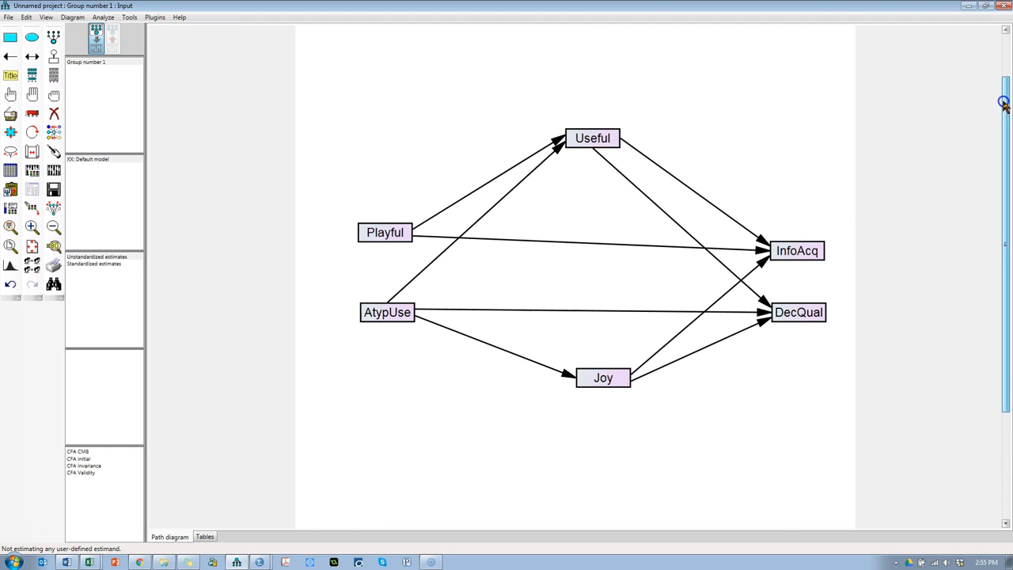
pyautogui.click(53, 57)
pyautogui.click(599, 139)
pyautogui.click(803, 250)
pyautogui.click(812, 315)
pyautogui.click(621, 377)
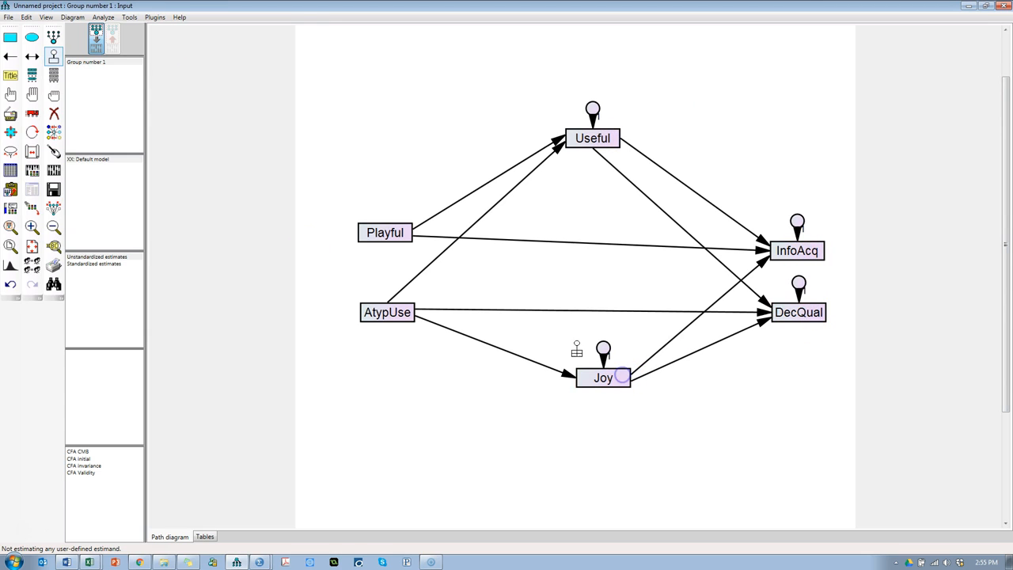
# Step: Name the error terms with the Name Unobserved Variables plugin and draw a covariance between AtypUse and Playful
pyautogui.click(154, 18)
pyautogui.click(205, 102)
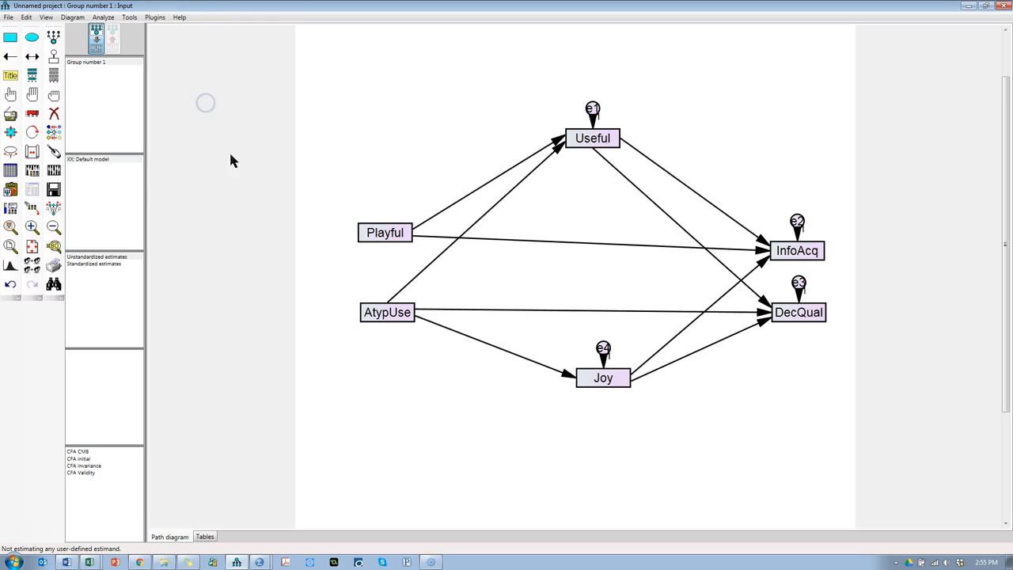
pyautogui.click(31, 56)
pyautogui.moveTo(368, 314); pyautogui.dragTo(364, 233)
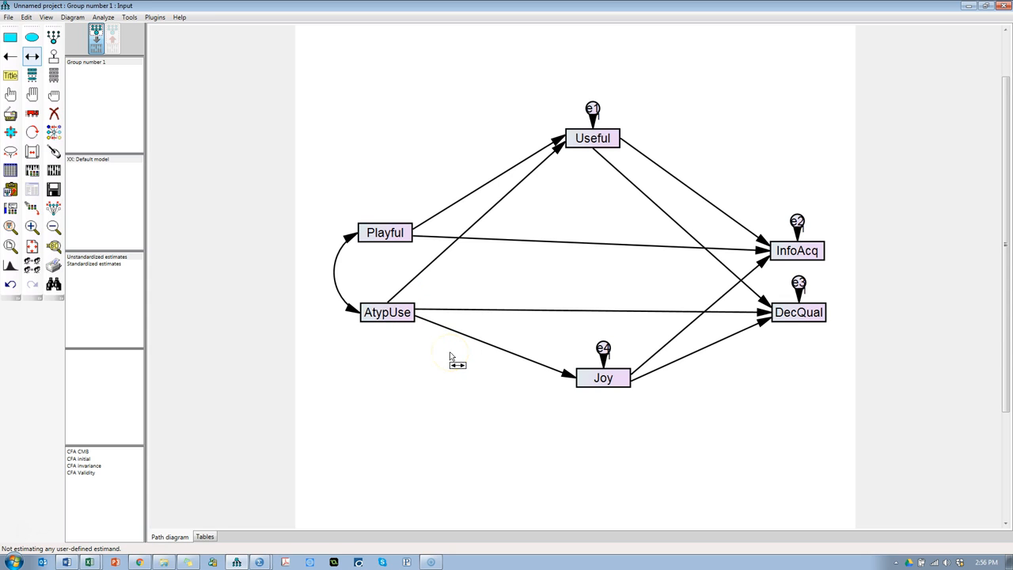
# Step: Check the controls in the Word model and place the dataset variables Age and Frequency below Joy in the diagram
pyautogui.hotkey('alt', 'Tab')
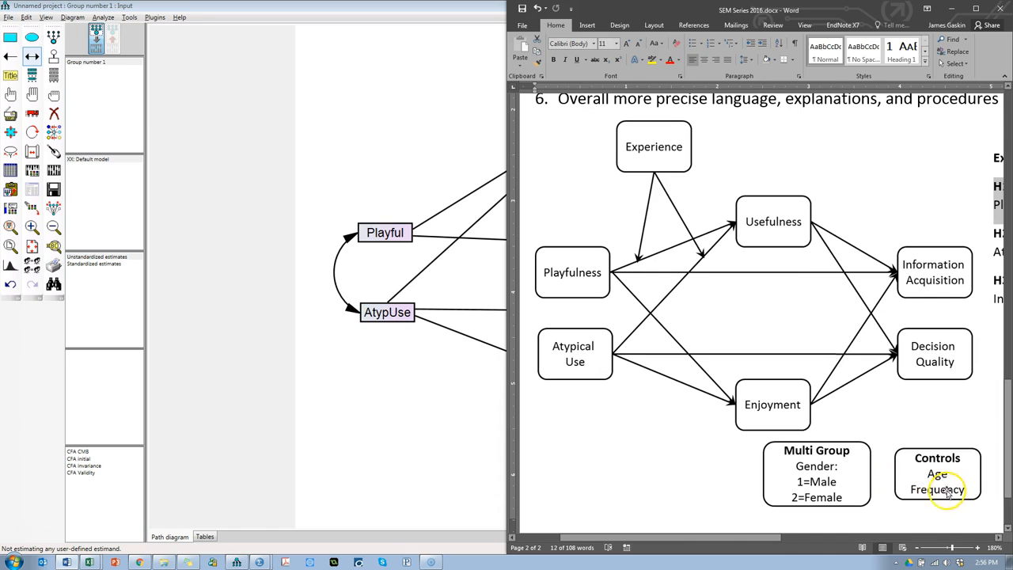
pyautogui.click(333, 225)
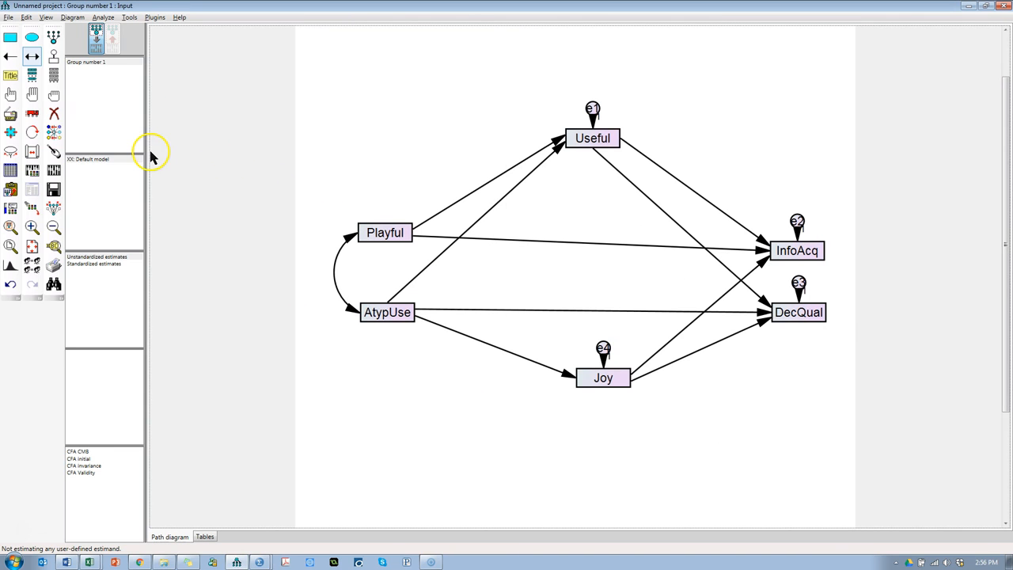
pyautogui.click(53, 74)
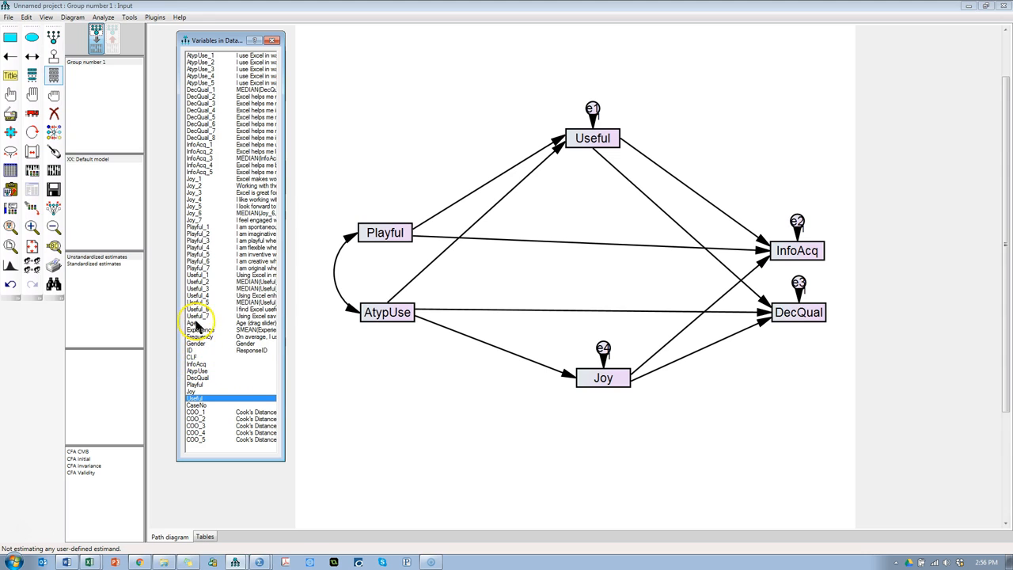
pyautogui.moveTo(197, 325); pyautogui.dragTo(368, 402)
pyautogui.moveTo(607, 406); pyautogui.dragTo(677, 440)
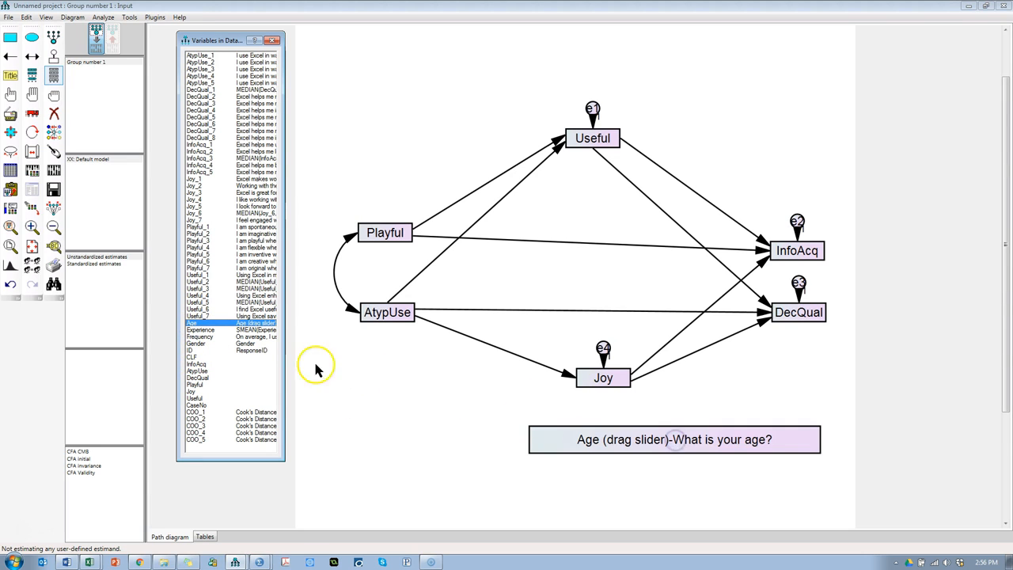
pyautogui.moveTo(201, 339); pyautogui.dragTo(660, 481)
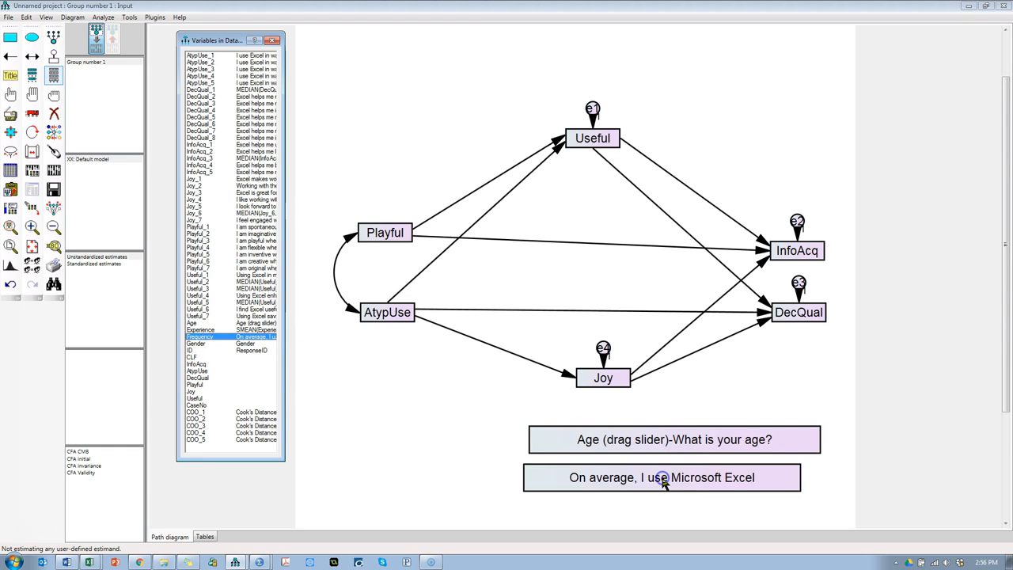
pyautogui.click(272, 40)
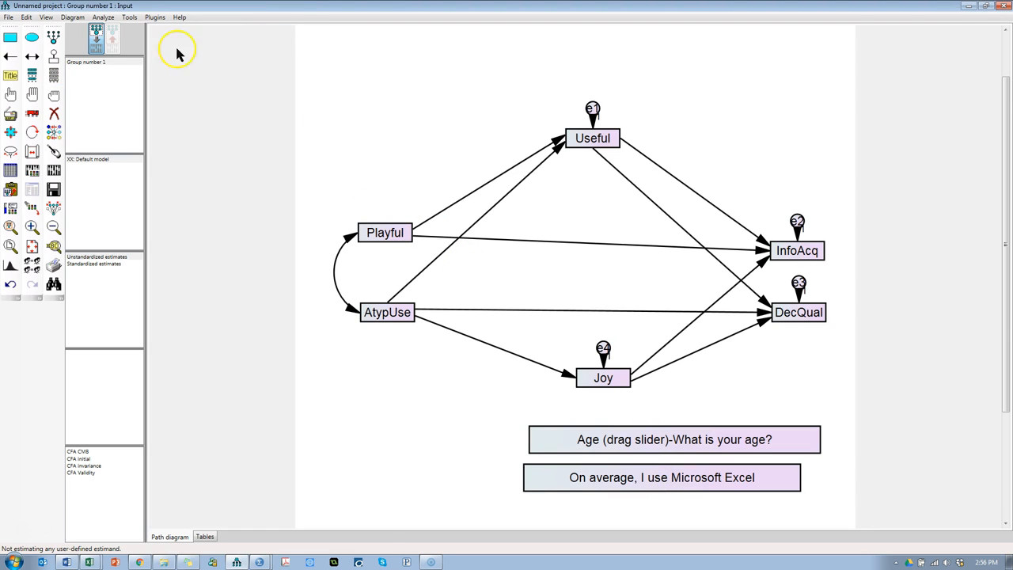
# Step: Turn off the display of variable labels and even out the variable boxes with the Resize Observed Variables plugin
pyautogui.click(49, 17)
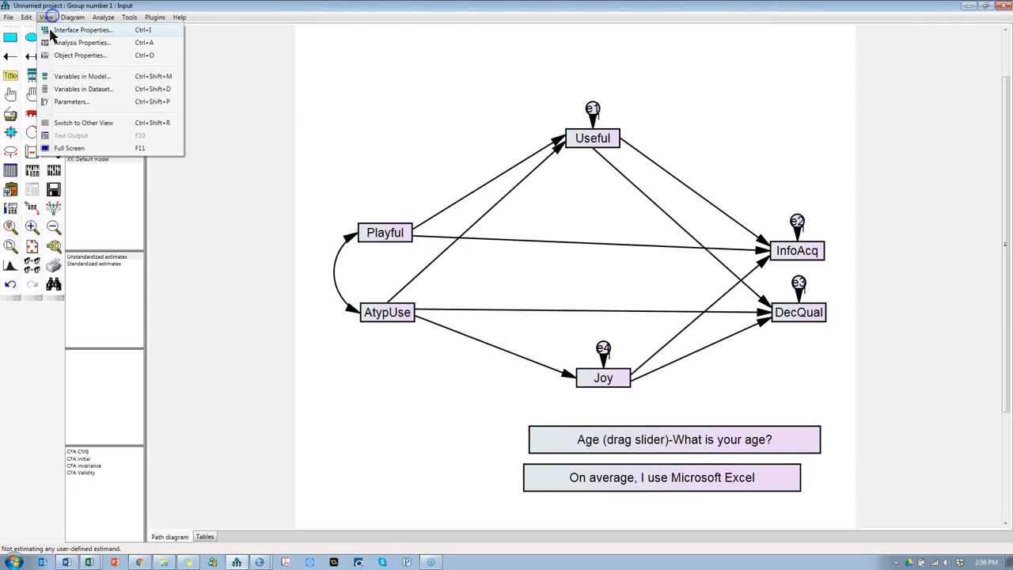
pyautogui.click(50, 30)
pyautogui.click(512, 185)
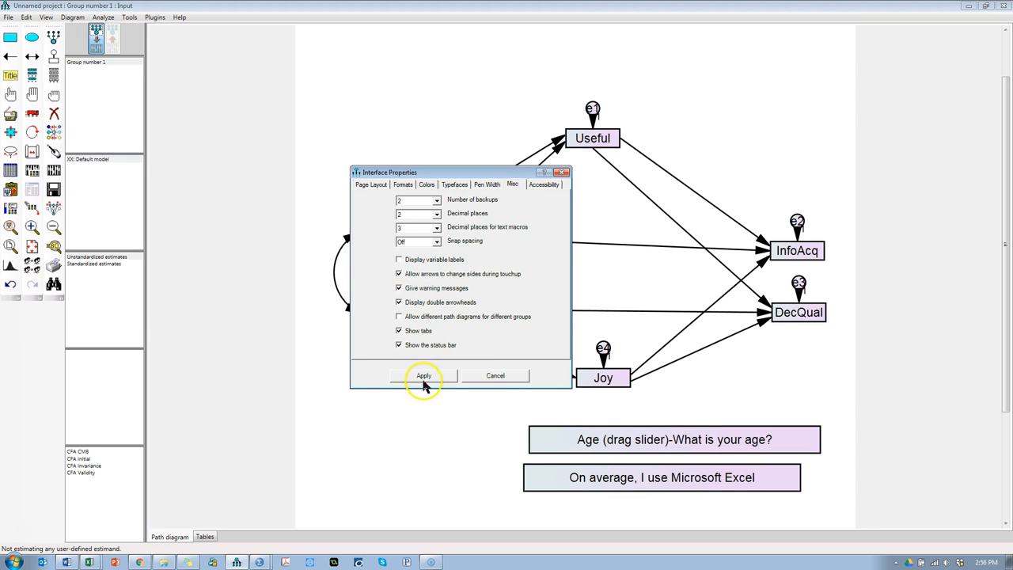
pyautogui.click(427, 376)
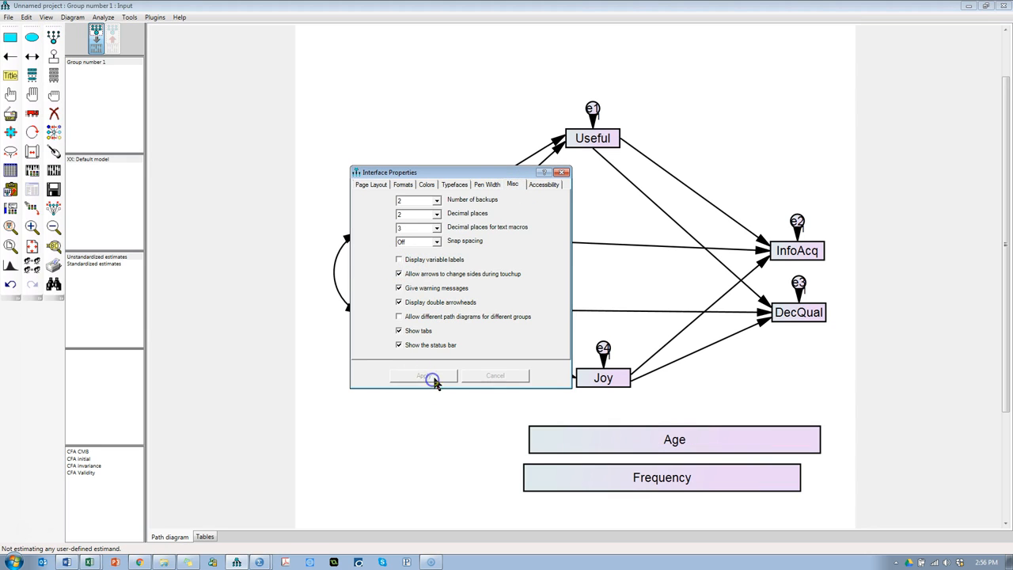
pyautogui.click(561, 174)
pyautogui.click(154, 17)
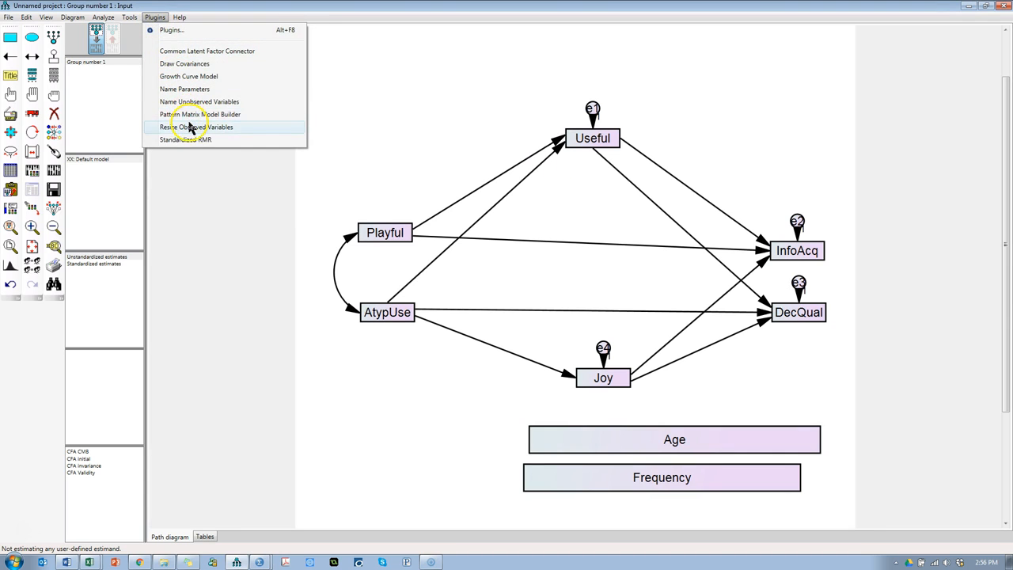
pyautogui.click(188, 122)
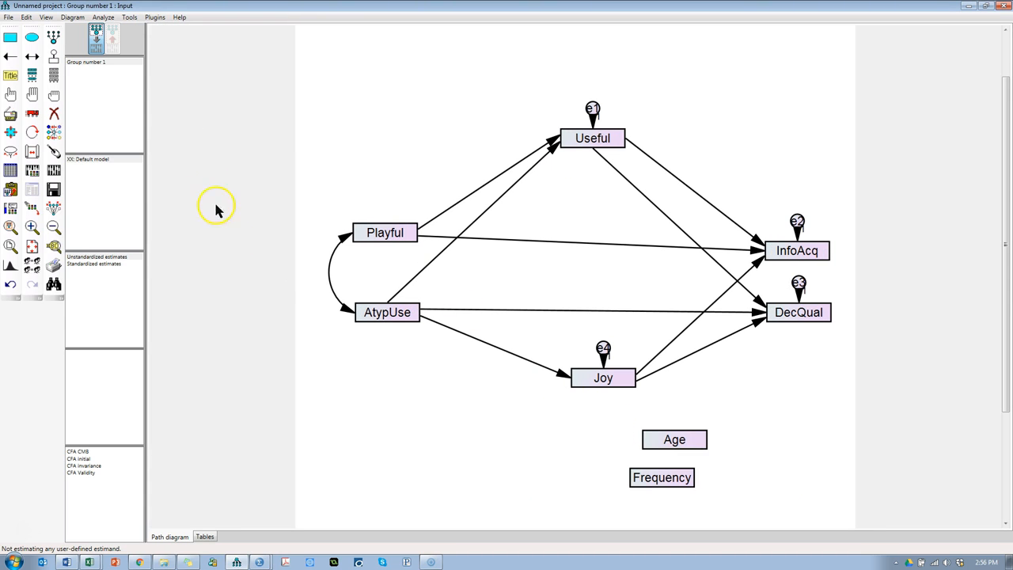
# Step: Move the Age and Frequency boxes closer beneath Joy, with Frequency below Age and offset toward the outcome variables
pyautogui.click(32, 113)
pyautogui.moveTo(656, 450); pyautogui.dragTo(568, 471)
pyautogui.moveTo(663, 492); pyautogui.dragTo(659, 500)
pyautogui.moveTo(615, 465); pyautogui.dragTo(614, 428)
pyautogui.moveTo(658, 485); pyautogui.dragTo(633, 466)
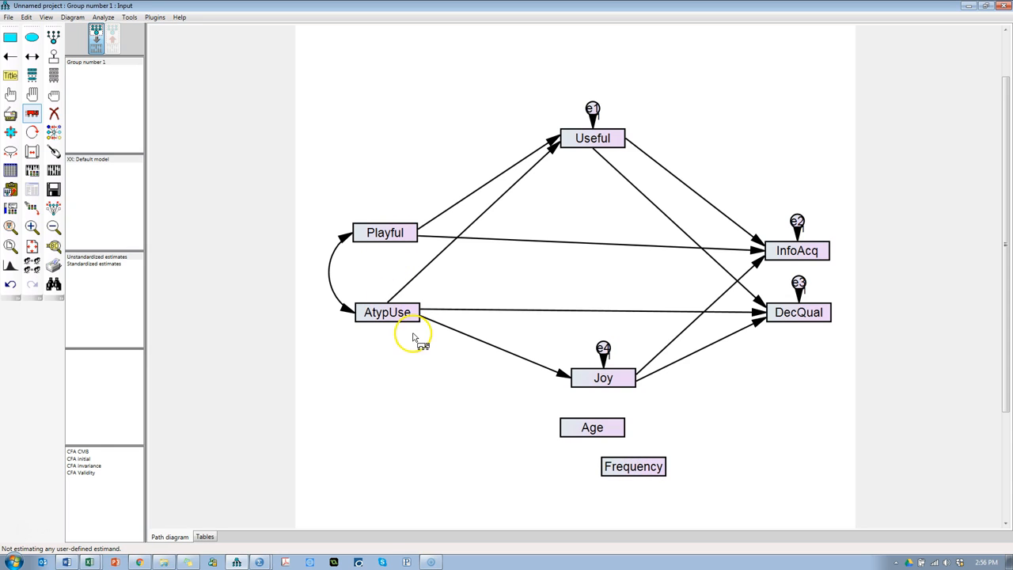
# Step: Draw covariances linking both control variables, Age and Frequency, to each of Playful and AtypUse
pyautogui.moveTo(562, 431)
pyautogui.mouseDown()
pyautogui.moveTo(366, 331)
pyautogui.moveTo(562, 431)
pyautogui.moveTo(368, 311)
pyautogui.moveTo(364, 234)
pyautogui.moveTo(387, 253)
pyautogui.moveTo(369, 235)
pyautogui.mouseUp()
pyautogui.click(32, 56)
pyautogui.moveTo(612, 470)
pyautogui.mouseDown()
pyautogui.moveTo(377, 320)
pyautogui.moveTo(368, 232)
pyautogui.mouseUp()
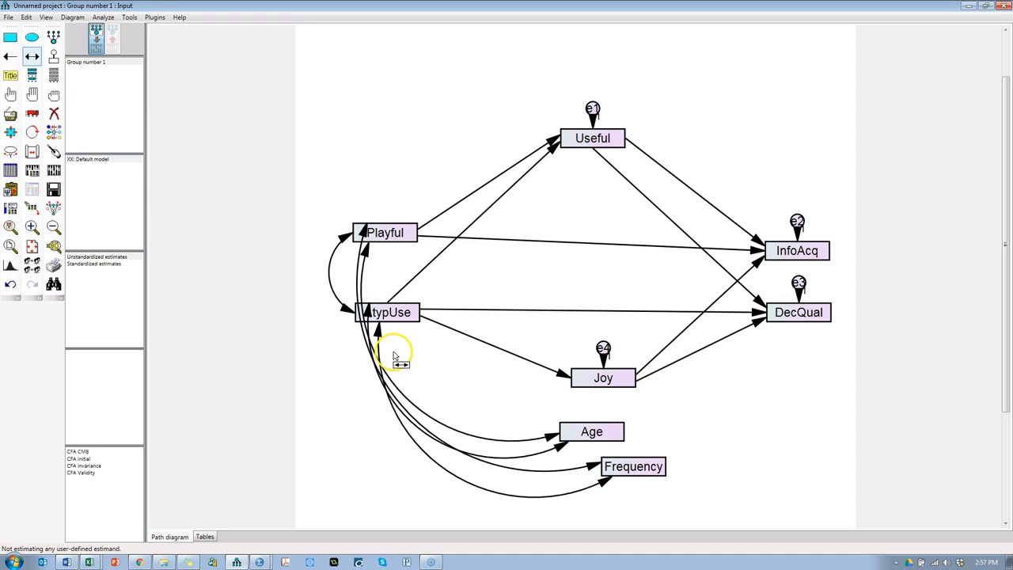
# Step: Draw regression paths from Age to DecQual and InfoAcq, and from Frequency to Joy, DecQual and InfoAcq
pyautogui.click(10, 56)
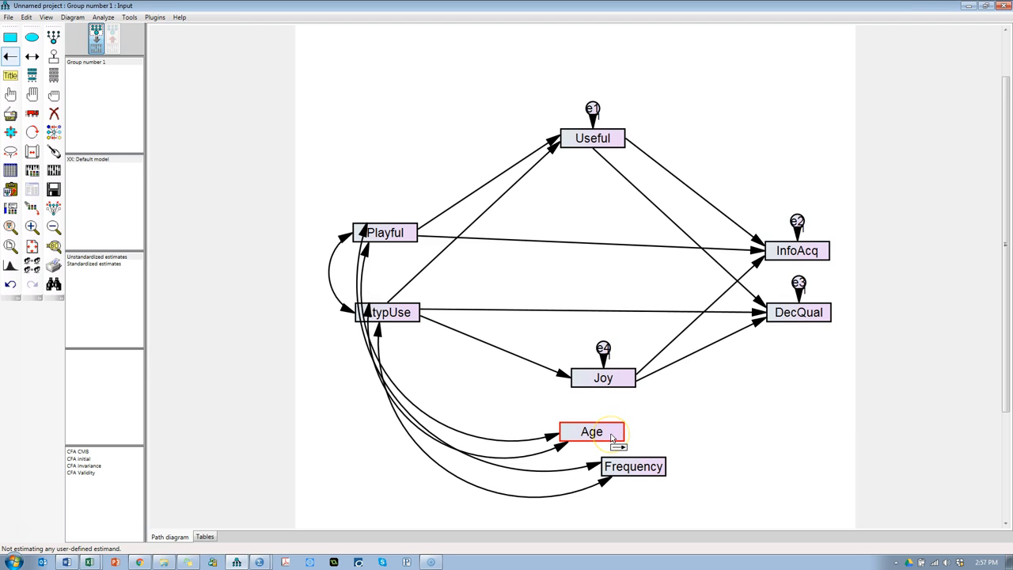
pyautogui.moveTo(611, 435); pyautogui.dragTo(788, 316)
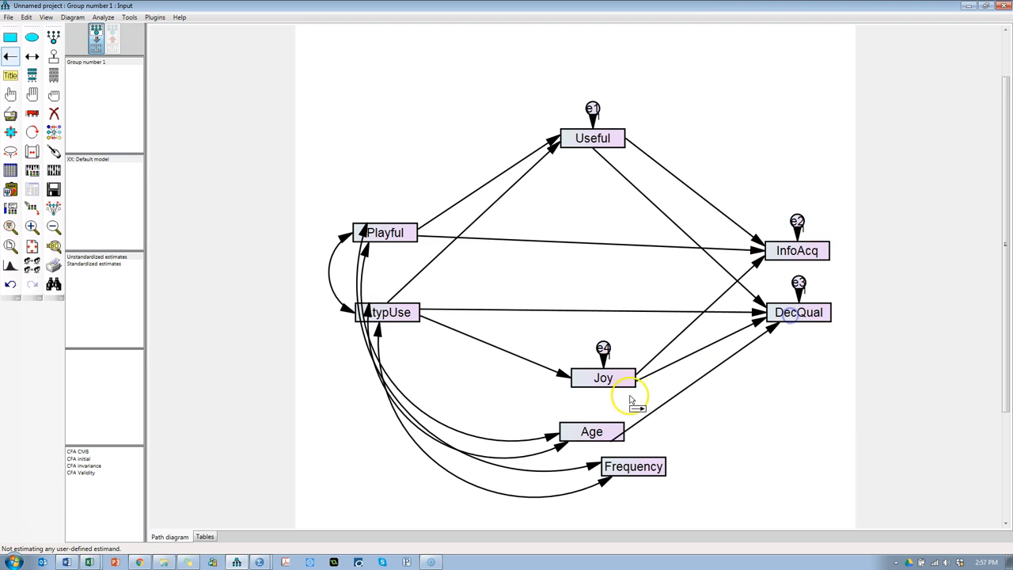
pyautogui.moveTo(619, 432); pyautogui.dragTo(782, 255)
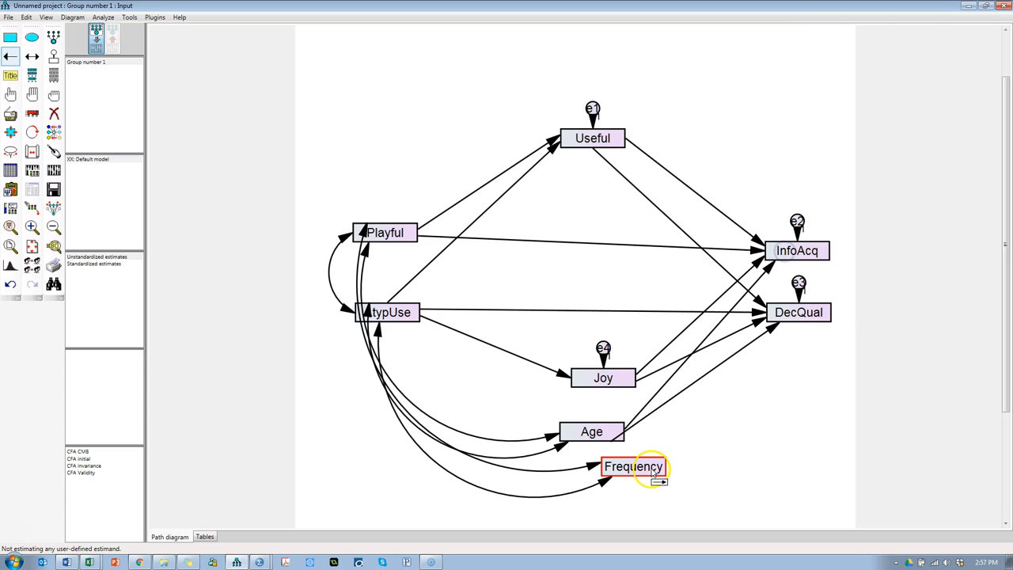
pyautogui.moveTo(656, 468); pyautogui.dragTo(618, 379)
pyautogui.moveTo(652, 467); pyautogui.dragTo(780, 312)
pyautogui.moveTo(676, 411); pyautogui.dragTo(792, 250)
# Step: Space Age and Frequency farther apart and touch up all the arrows in the diagram from Playful and AtypUse
pyautogui.click(32, 113)
pyautogui.moveTo(592, 431); pyautogui.dragTo(548, 422)
pyautogui.moveTo(639, 478); pyautogui.dragTo(649, 498)
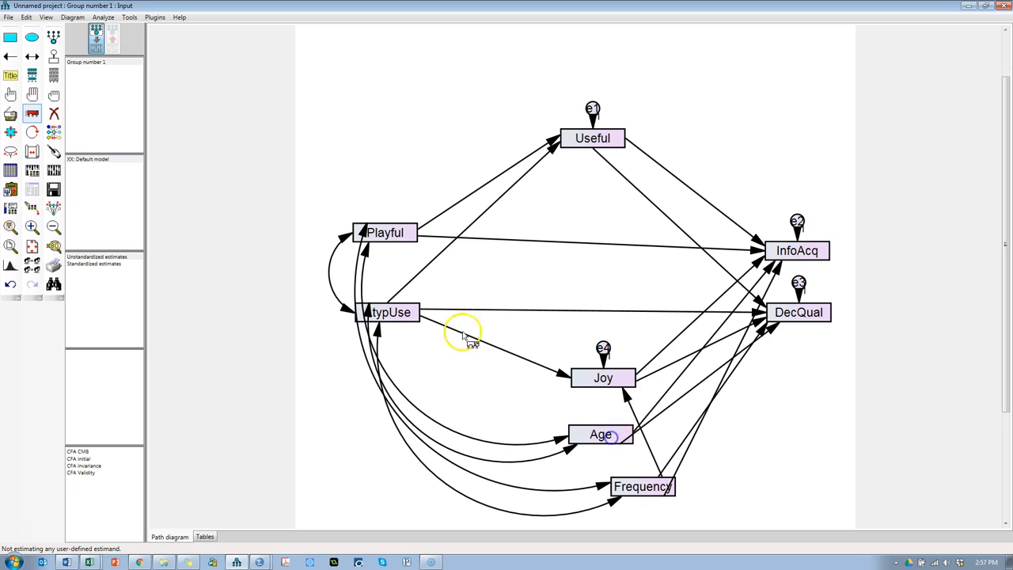
pyautogui.click(33, 92)
pyautogui.click(53, 151)
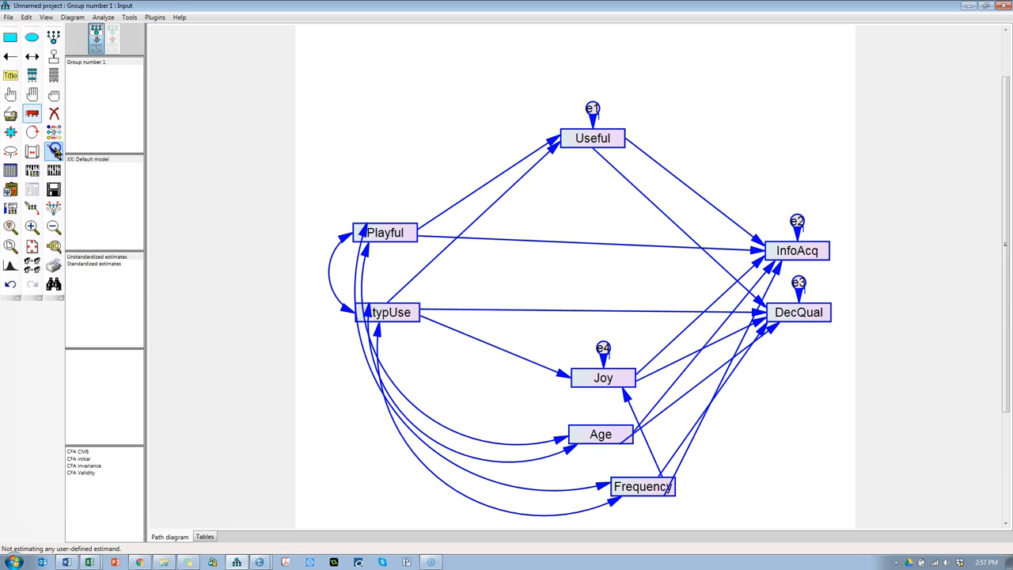
pyautogui.click(392, 236)
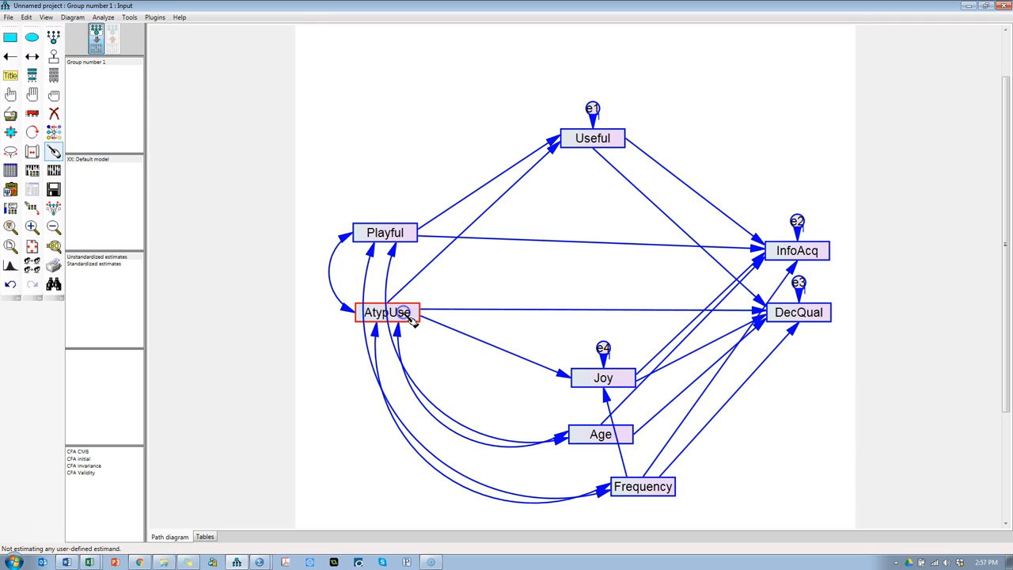
pyautogui.click(53, 94)
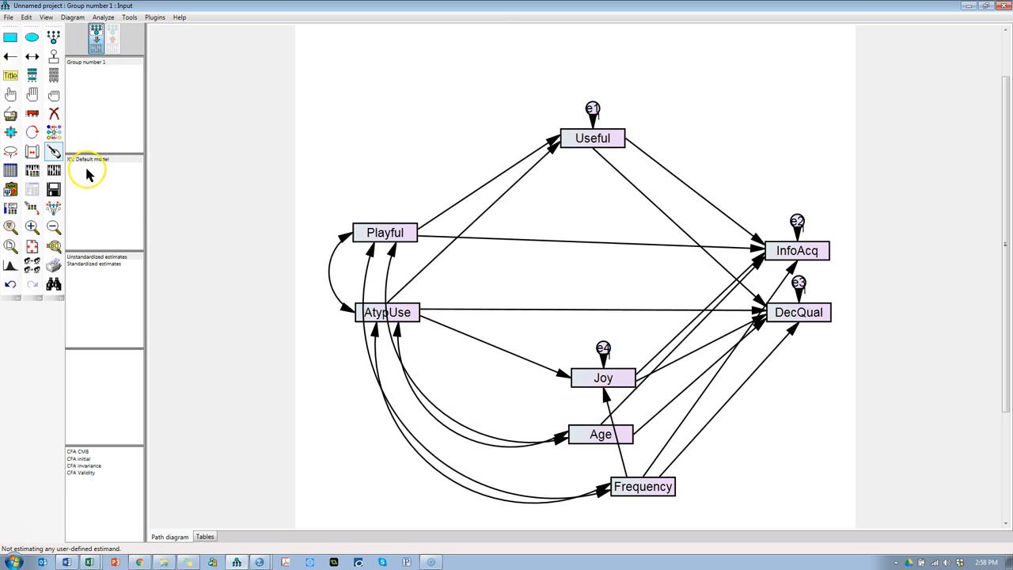
# Step: Save the Amos model as Path Mediation in the Downloads folder
pyautogui.click(53, 189)
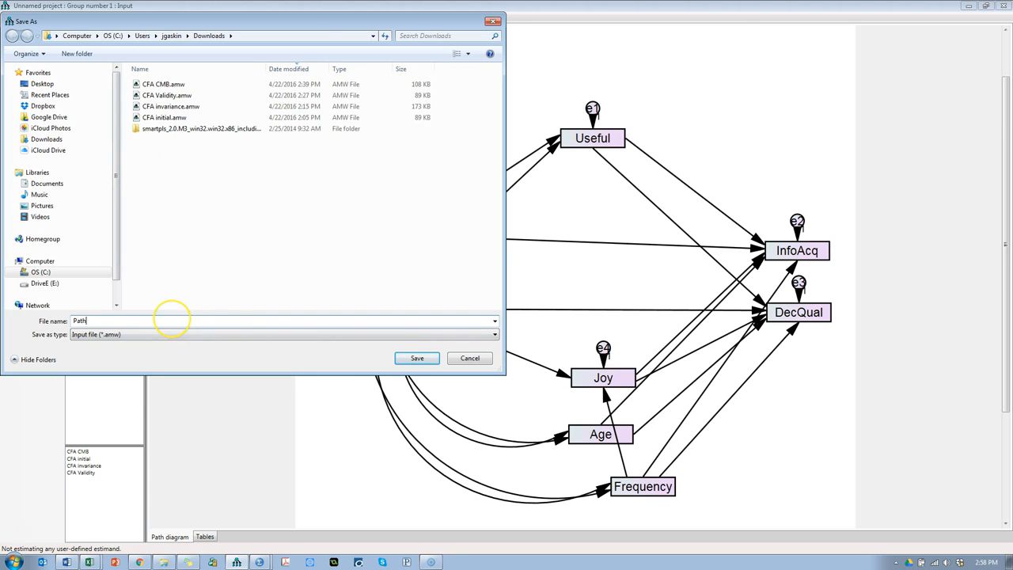
pyautogui.write('Path Mediation')
pyautogui.click(417, 358)
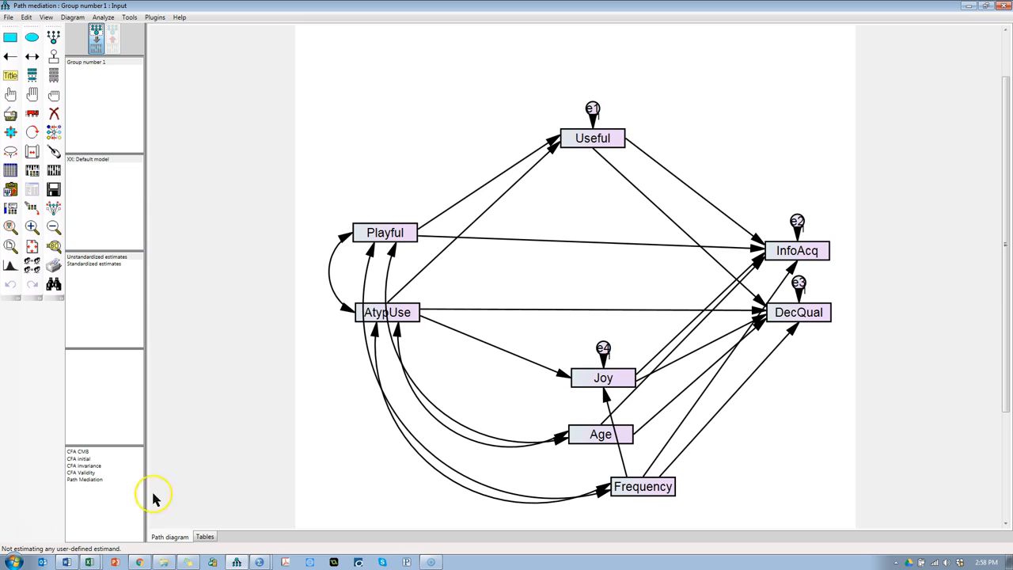
# Step: Switch to Chrome and read StatWiki's SEM section on statistical support for hypotheses through global and local tests
pyautogui.click(140, 562)
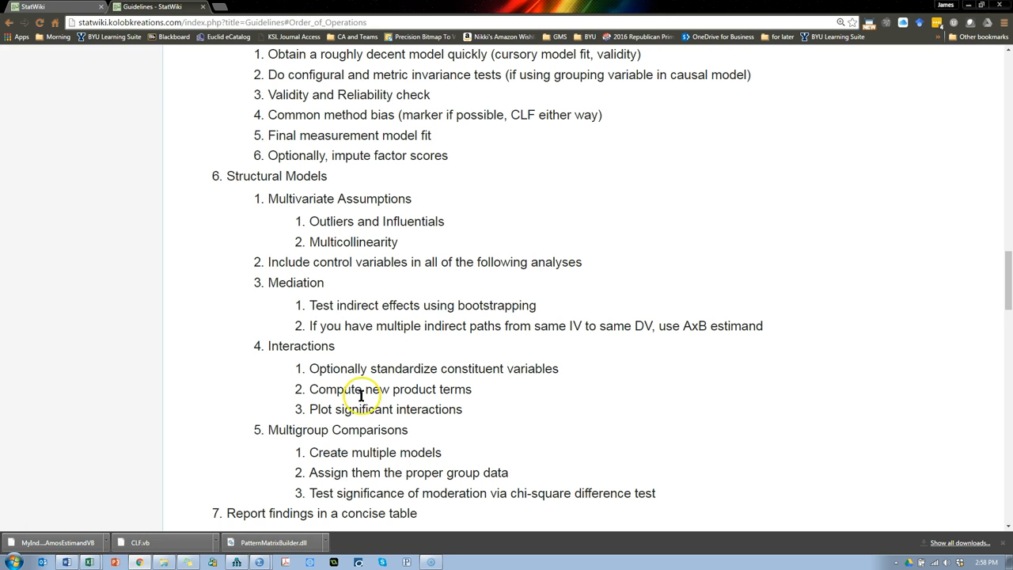
pyautogui.click(47, 8)
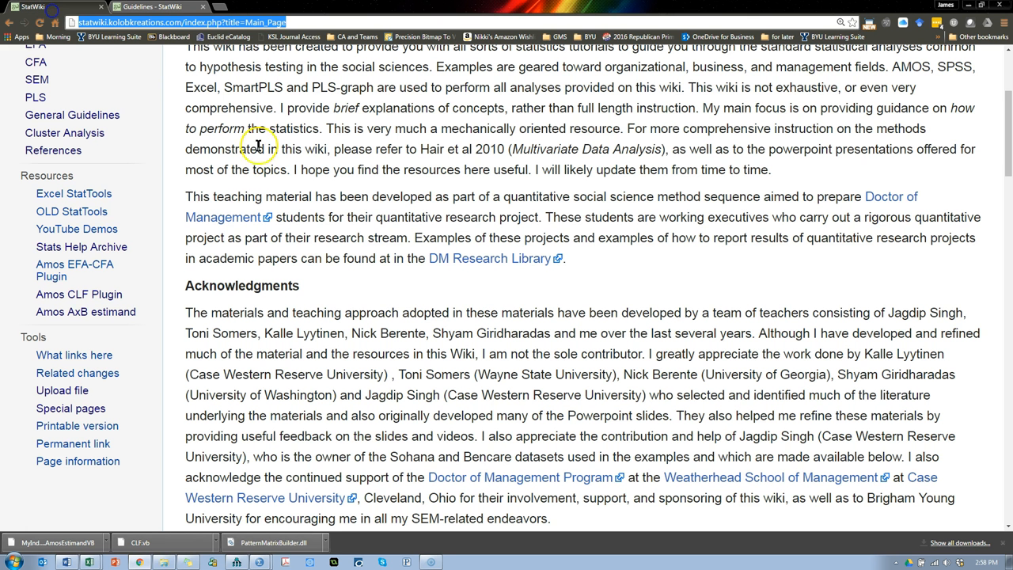
pyautogui.click(36, 79)
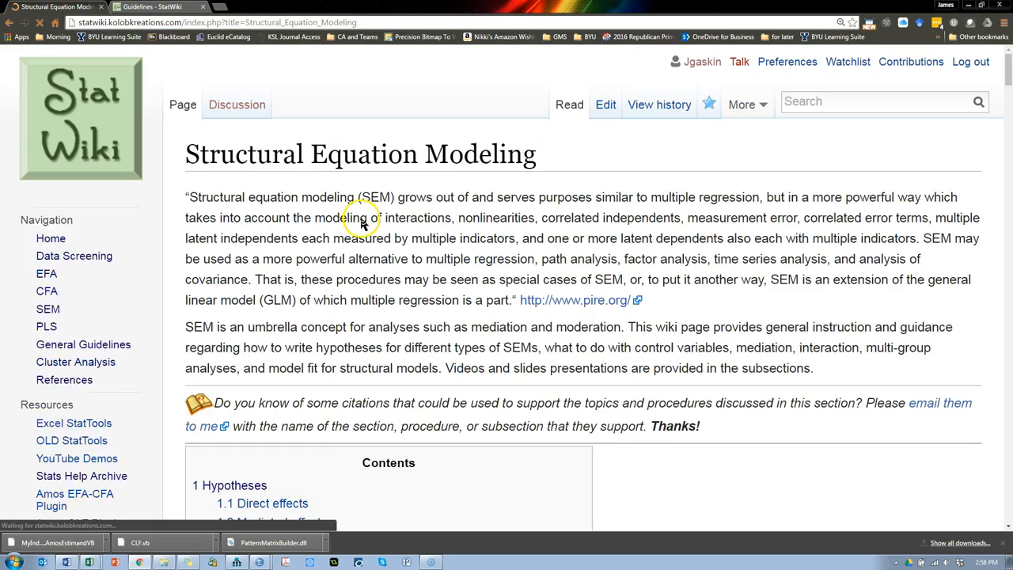
pyautogui.scroll(-4, 351, 301)
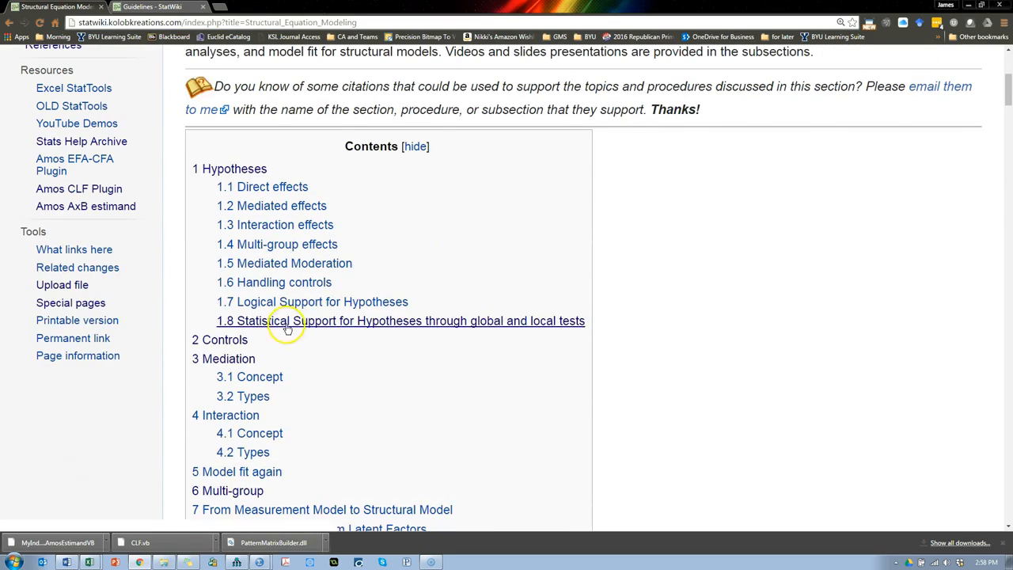
pyautogui.click(288, 320)
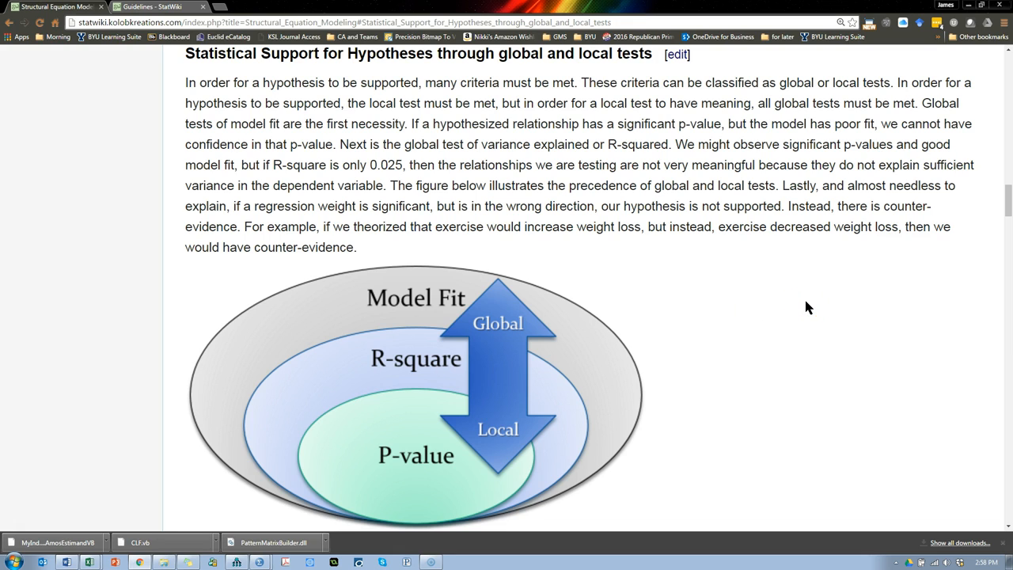
pyautogui.click(416, 269)
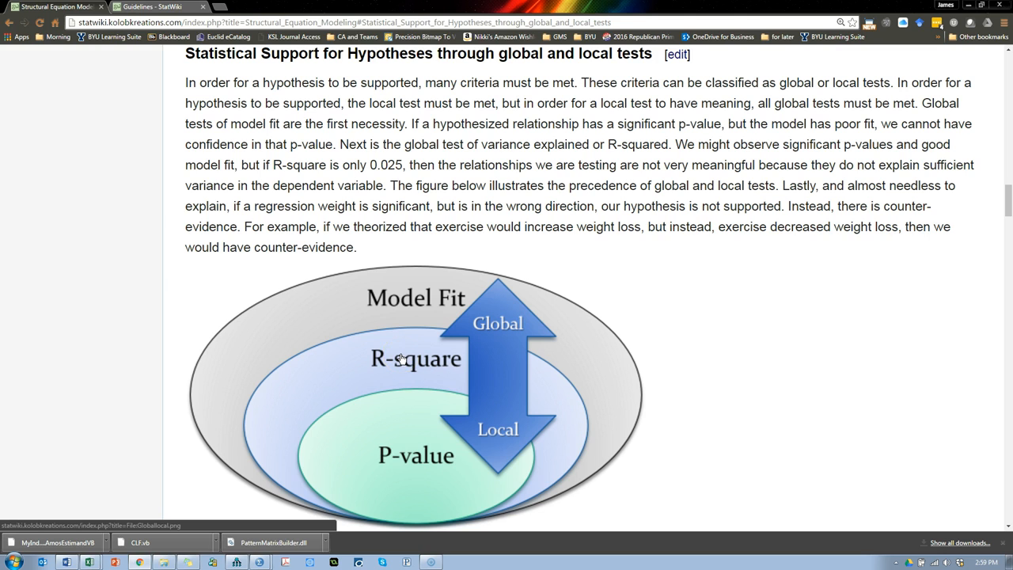
# Step: Switch back to Amos, check the model by starting the analysis, and draw the missing covariance between Age and Frequency
pyautogui.hotkey('alt', 'Tab')
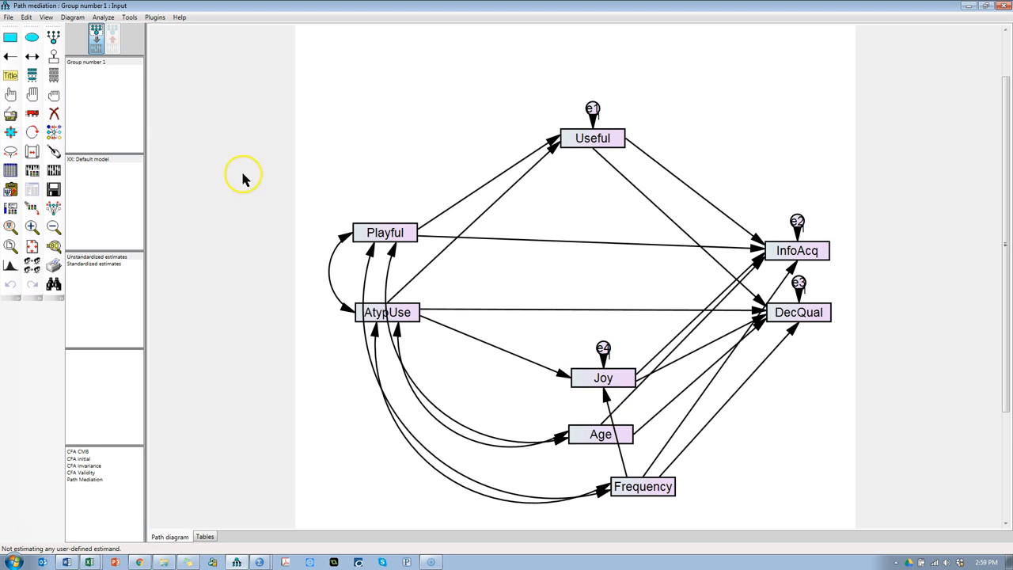
pyautogui.click(53, 171)
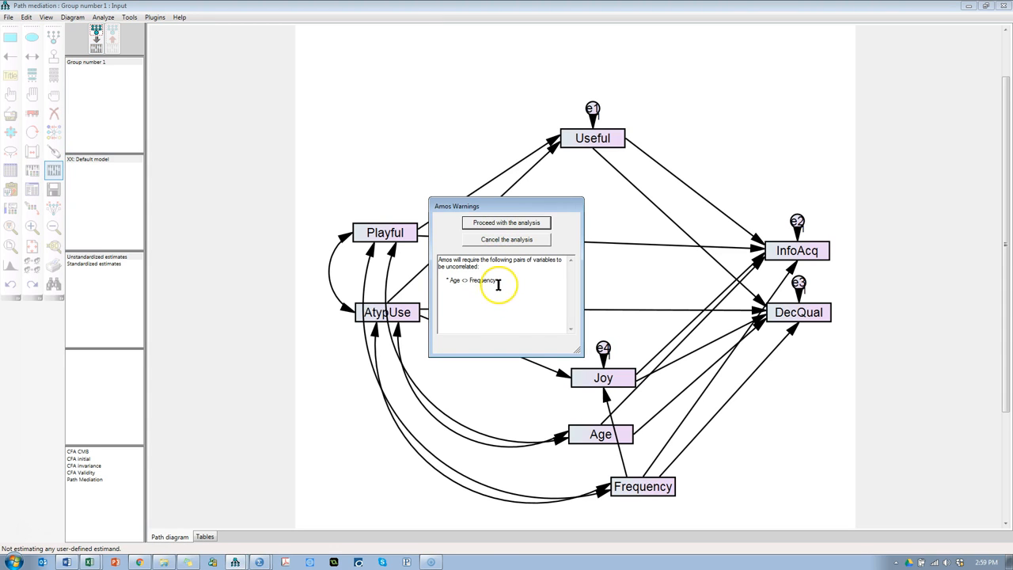
pyautogui.click(532, 242)
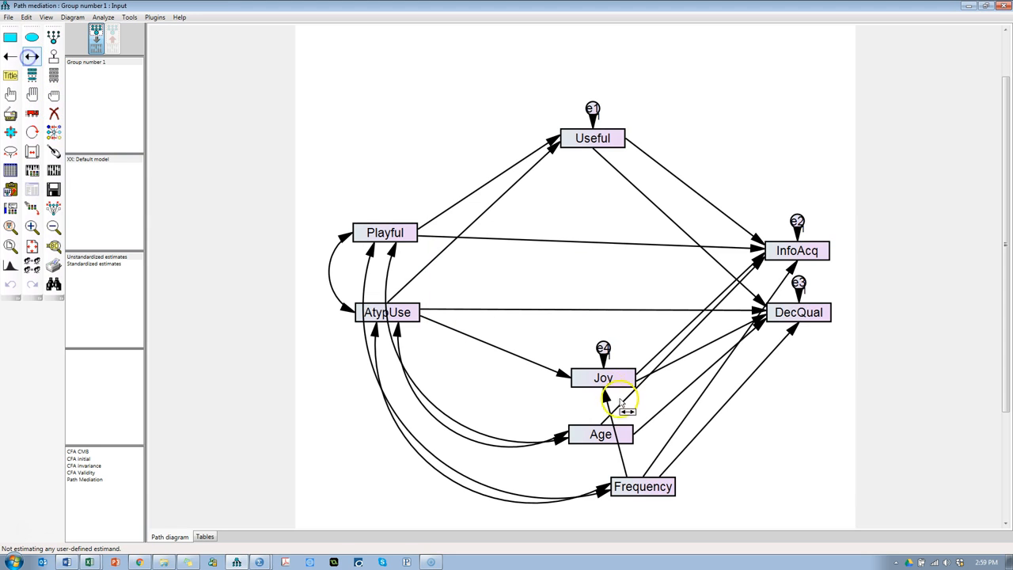
pyautogui.moveTo(622, 487); pyautogui.dragTo(583, 445)
# Step: Calculate the estimates and view the output path diagram, switching from unstandardized to standardized estimates
pyautogui.click(52, 135)
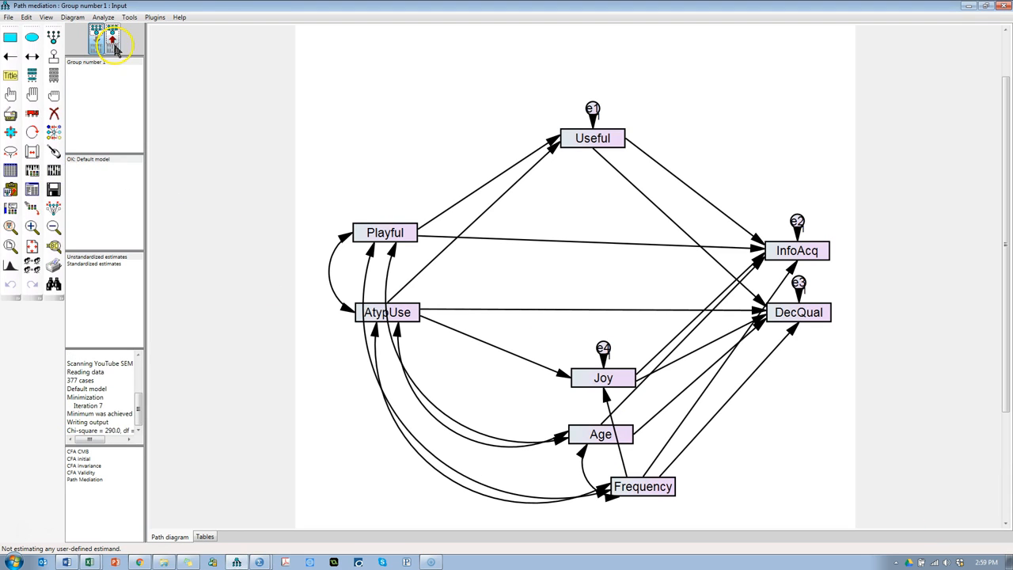
pyautogui.click(116, 47)
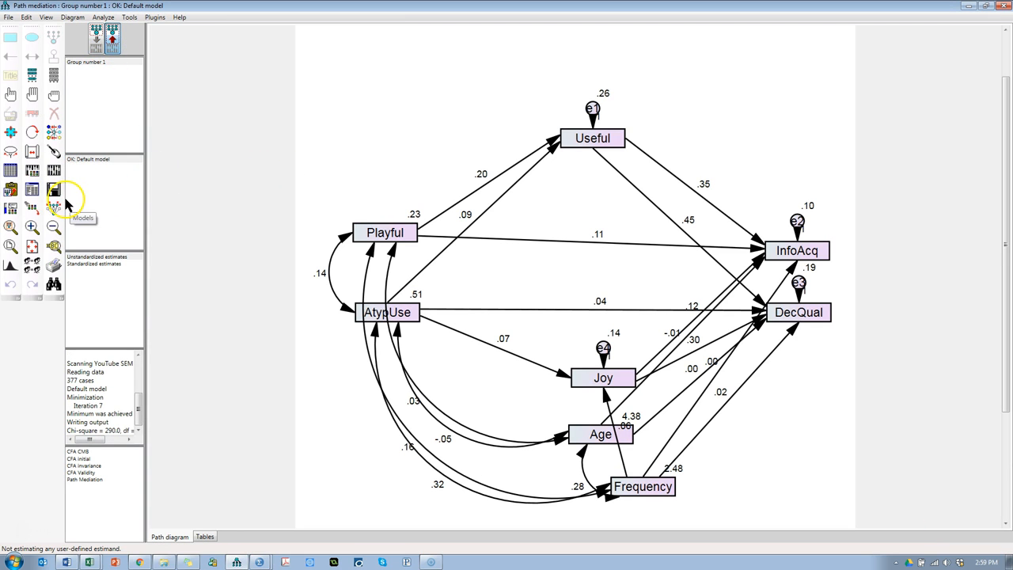
pyautogui.click(92, 264)
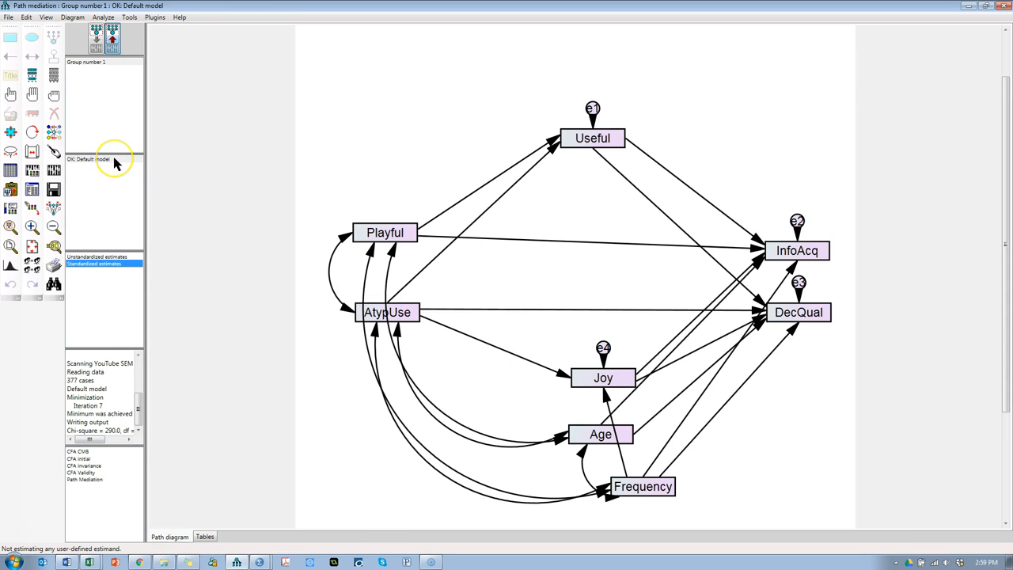
# Step: Enable standardized estimates, squared multiple correlations and modification indices in the analysis output, and recalculate the estimates
pyautogui.click(32, 170)
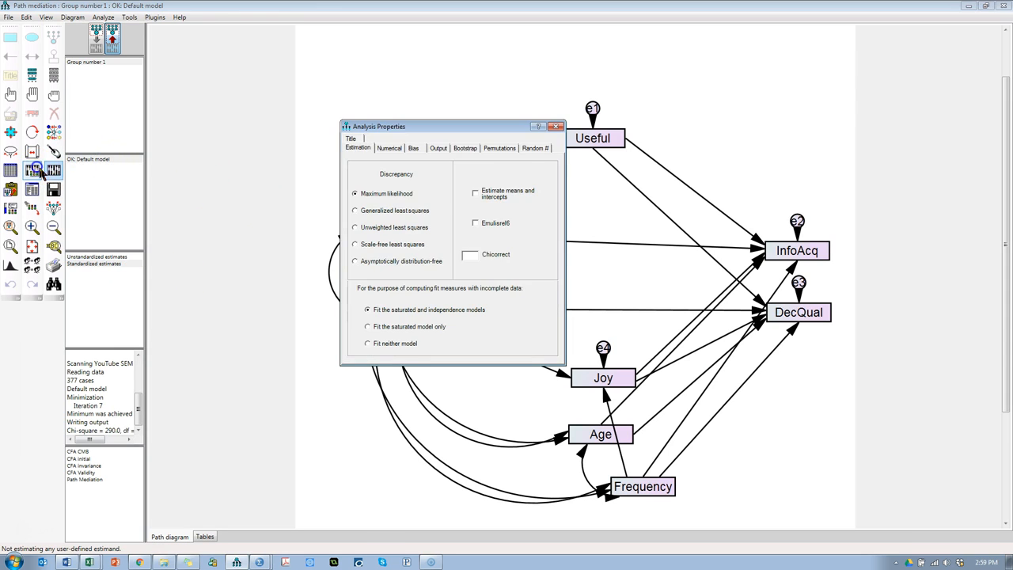
pyautogui.click(438, 148)
pyautogui.click(398, 199)
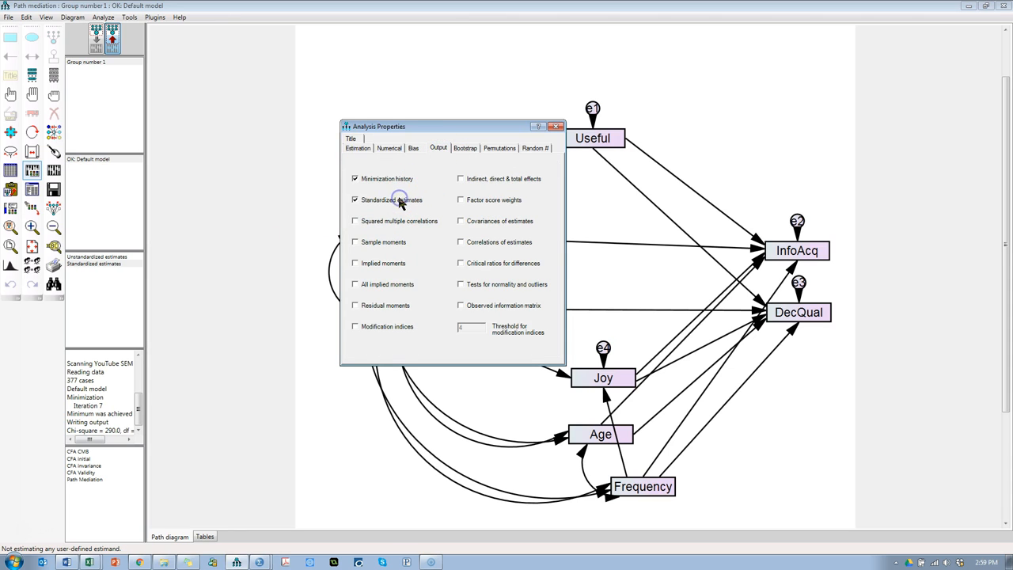
pyautogui.click(380, 332)
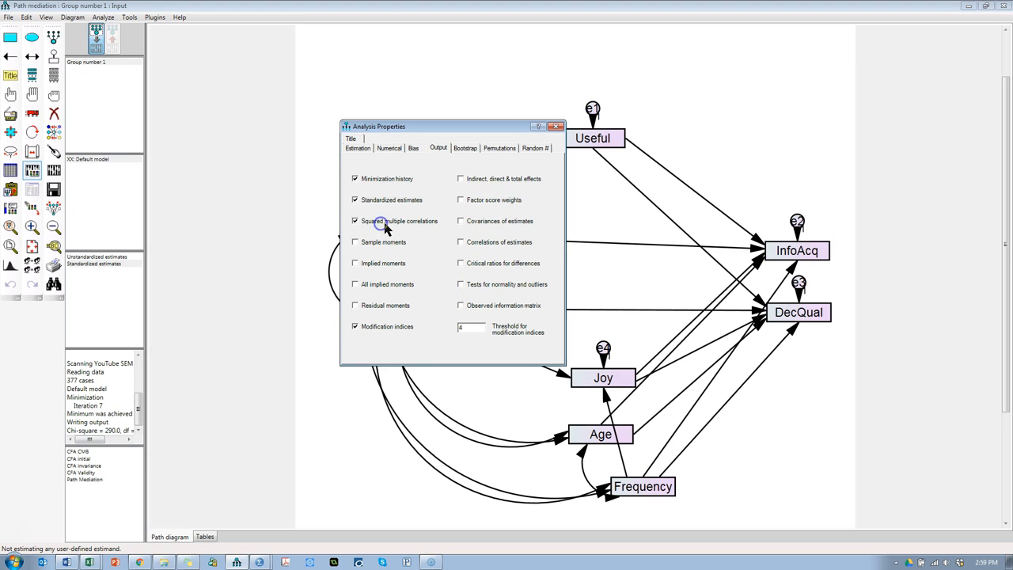
pyautogui.click(555, 126)
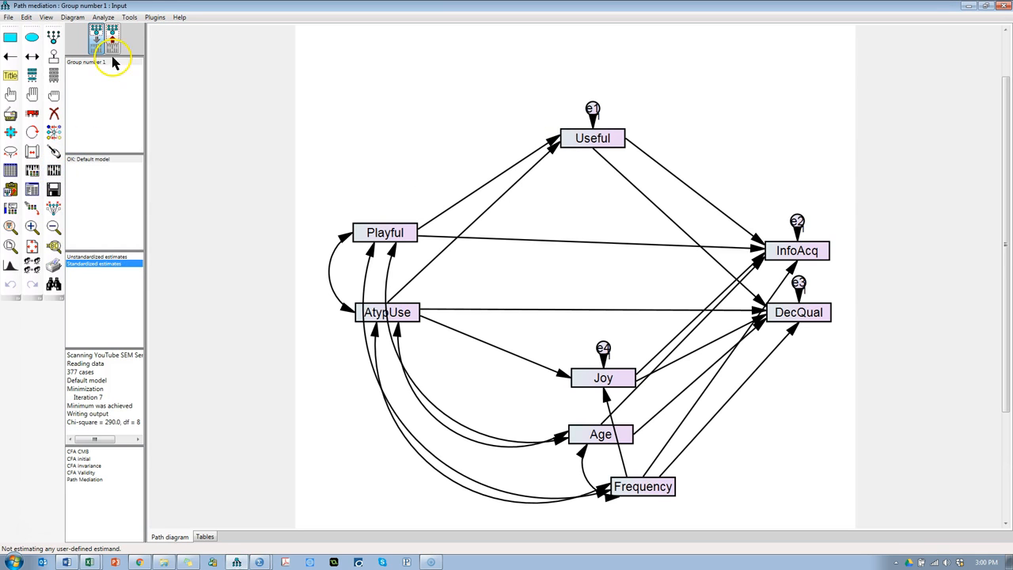
# Step: Examine the standardized estimates on the output path diagram and compare its paths with the research model in Word
pyautogui.click(112, 41)
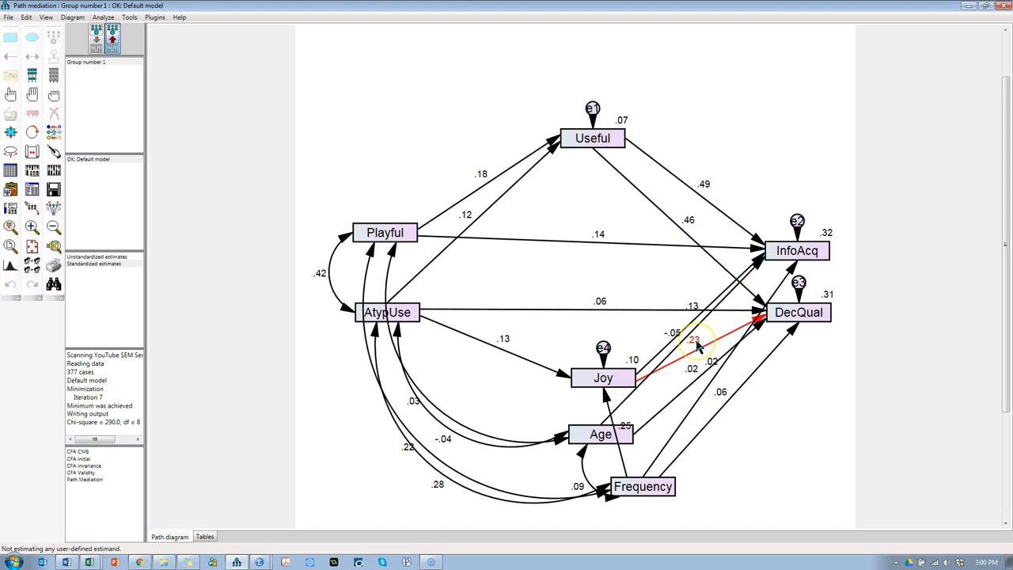
pyautogui.click(625, 431)
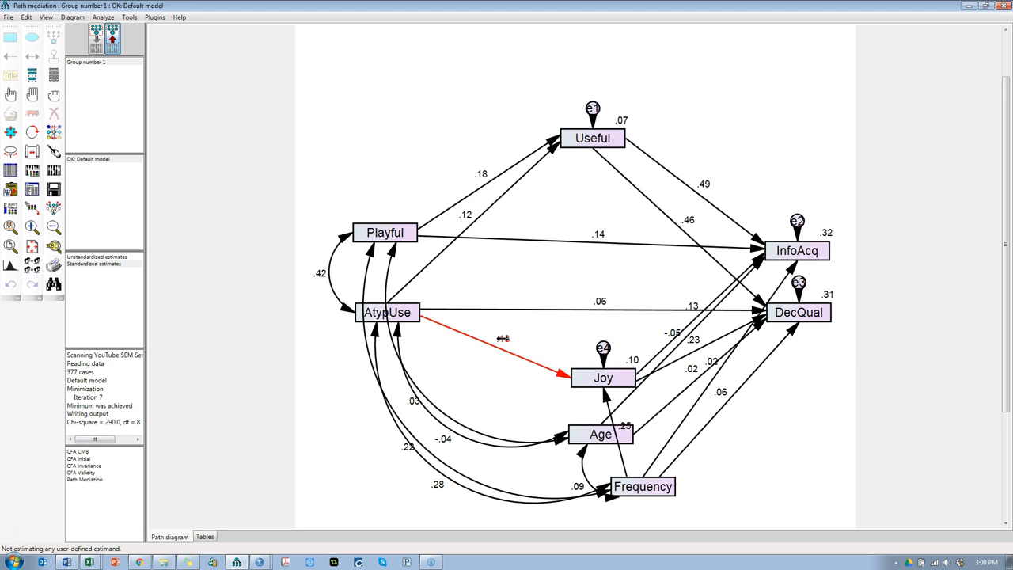
pyautogui.hotkey('alt', 'Tab')
# Step: Switch back to Amos and draw the missing regression path from Playful to Joy on the input diagram
pyautogui.hotkey('alt', 'Tab')
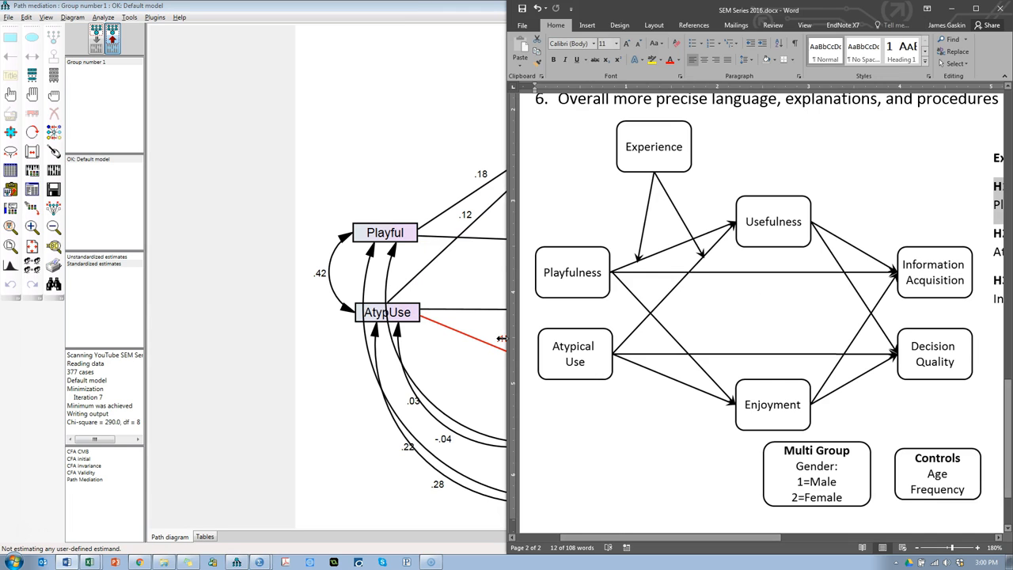
pyautogui.hotkey('alt', 'Tab')
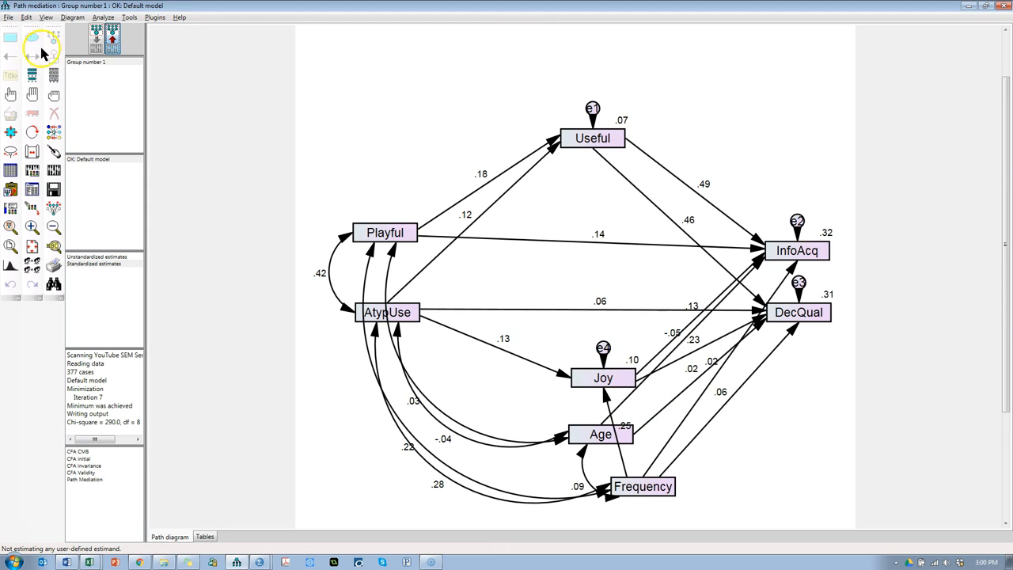
pyautogui.click(95, 37)
pyautogui.click(12, 58)
pyautogui.moveTo(413, 235); pyautogui.dragTo(578, 378)
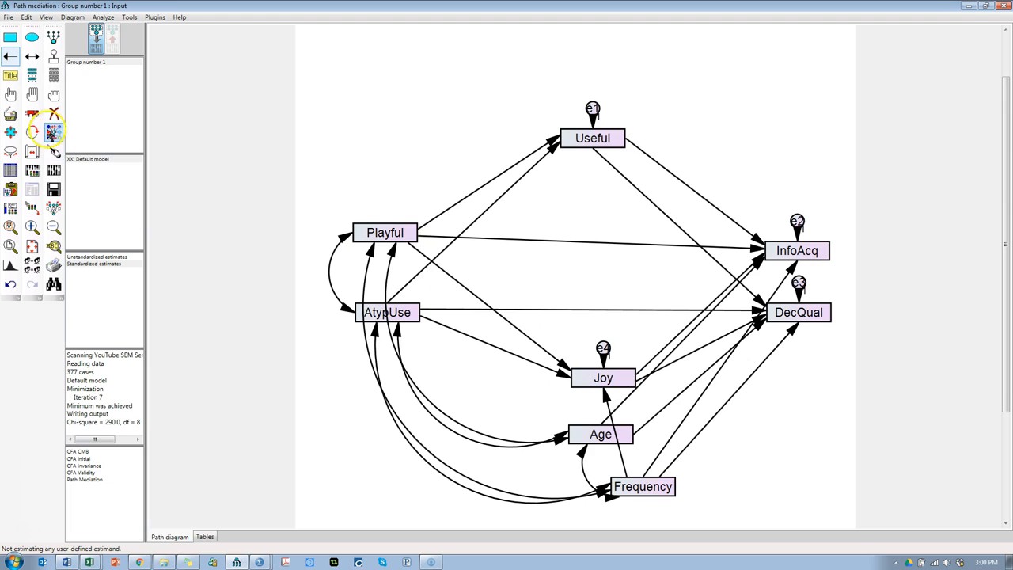
# Step: Recalculate the estimates and view the output path diagram with the Playful to Joy path included
pyautogui.click(53, 170)
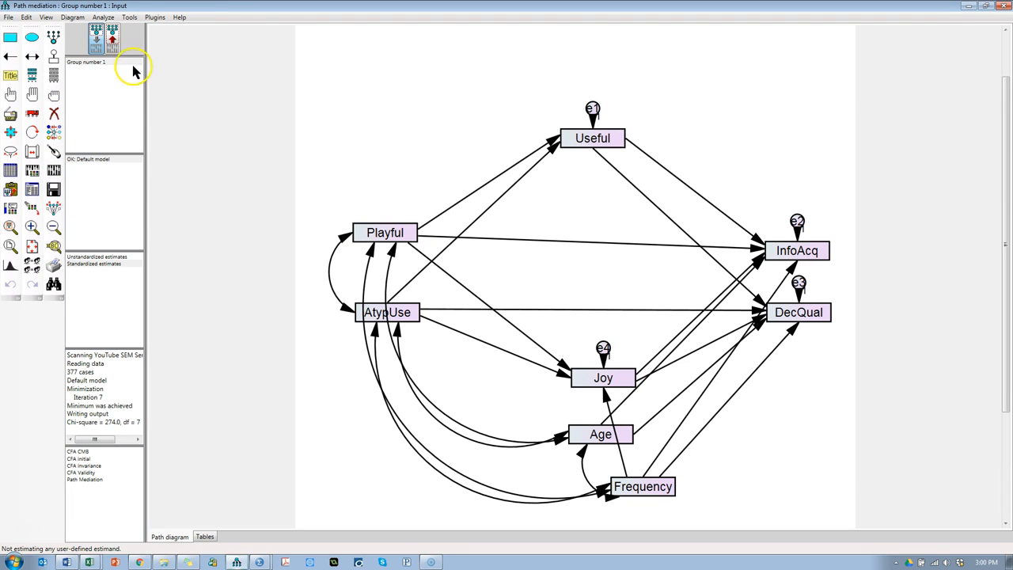
pyautogui.click(112, 38)
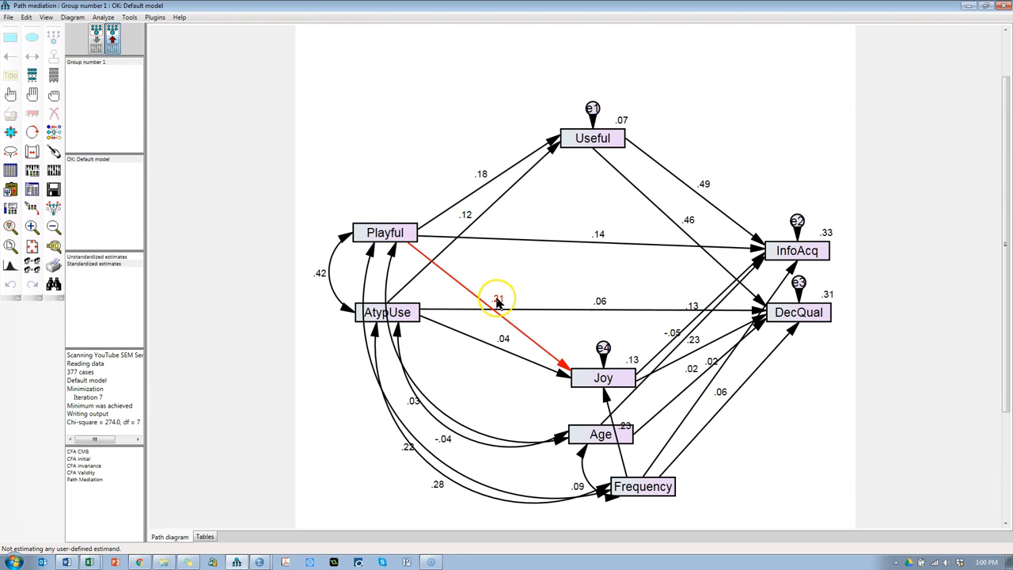
pyautogui.click(319, 327)
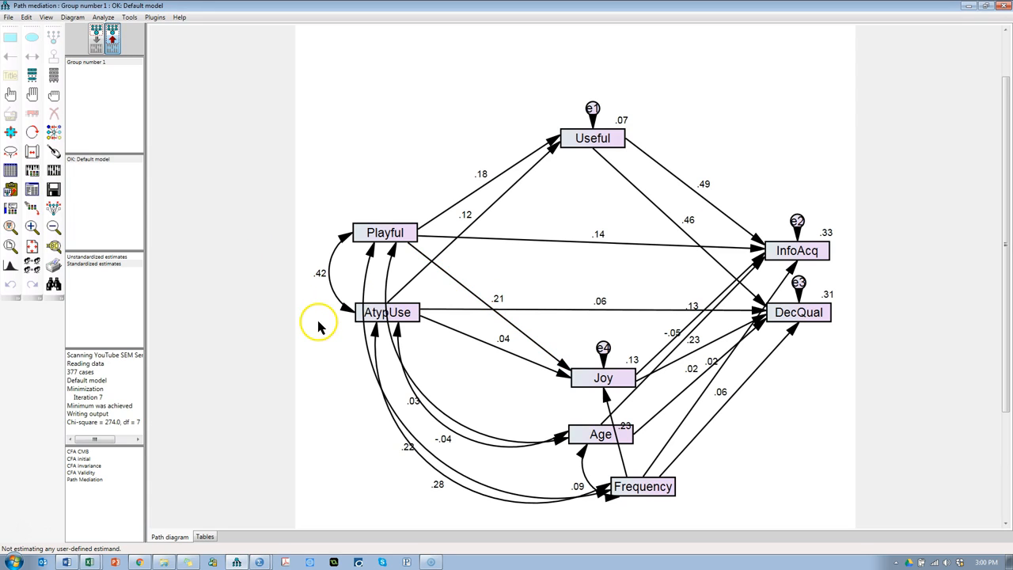
# Step: Open the text output in a maximized window and review the model fit and the modification indices
pyautogui.click(33, 190)
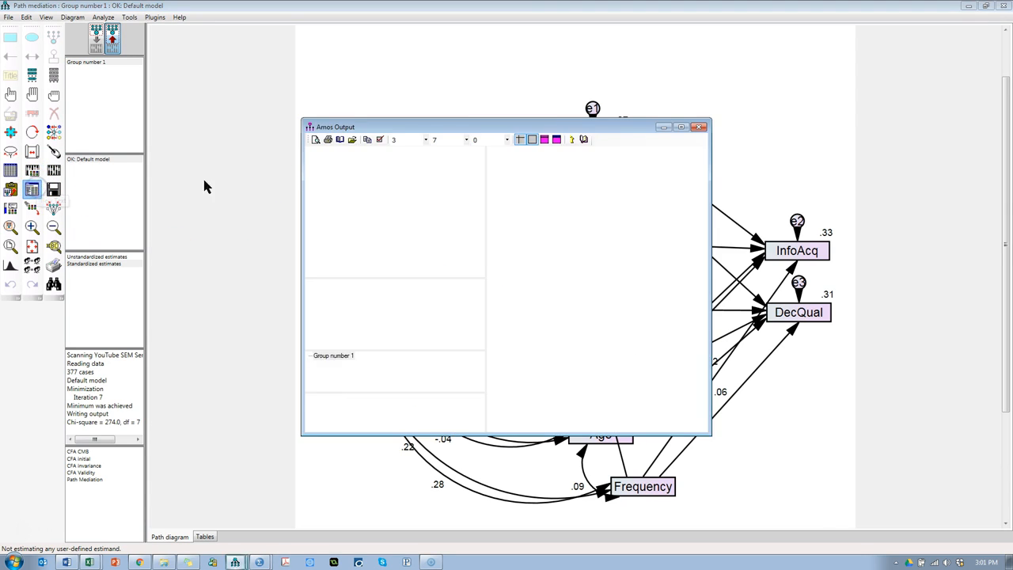
pyautogui.click(331, 229)
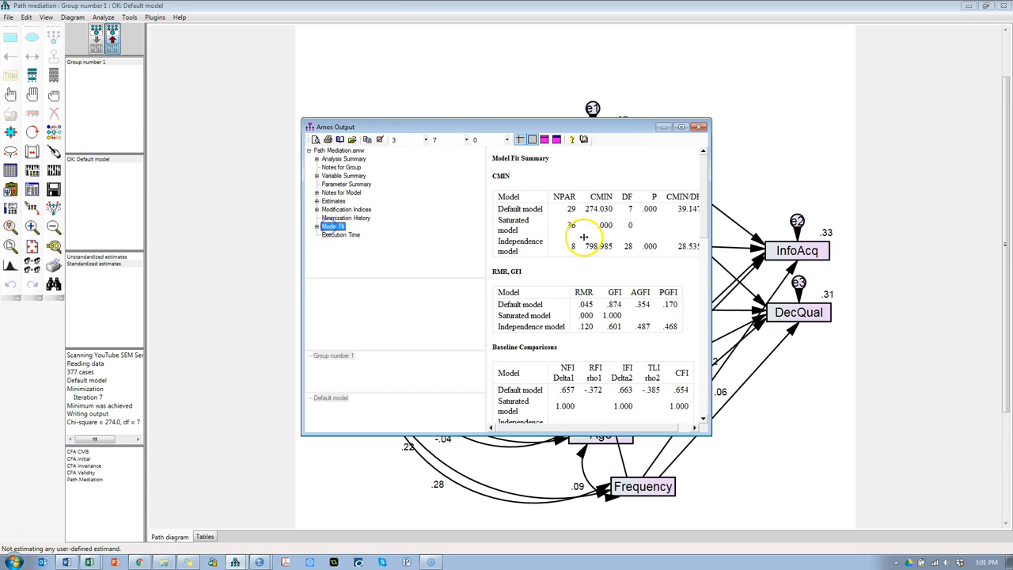
pyautogui.click(679, 126)
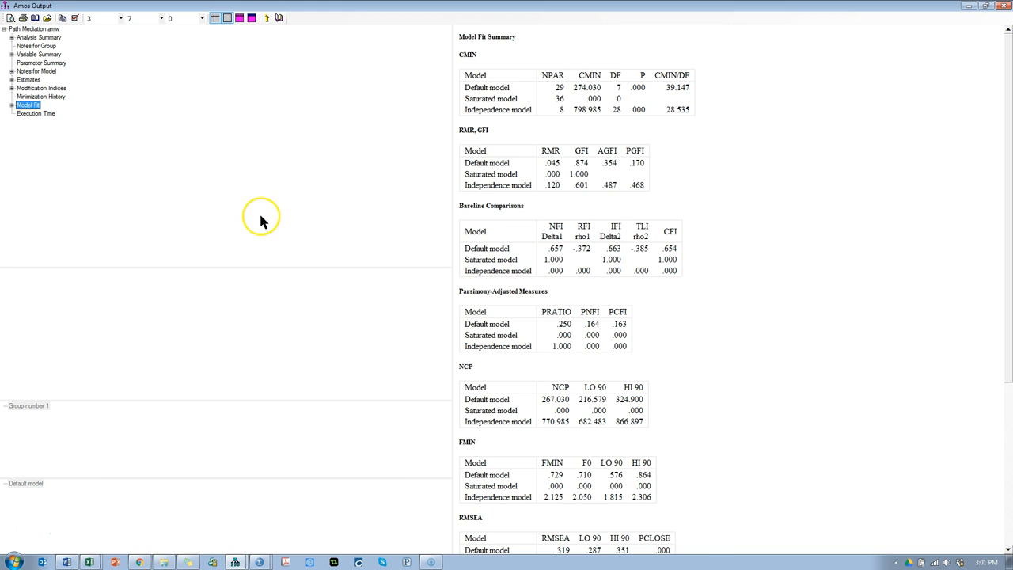
pyautogui.click(40, 89)
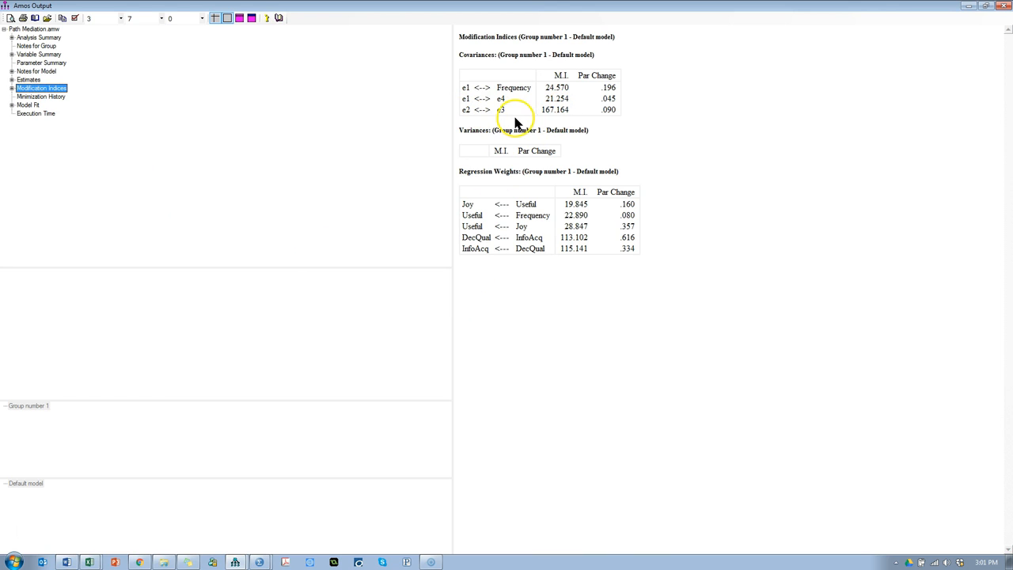
# Step: Return to the input path diagram and draw a covariance between the error terms e2 and e3
pyautogui.hotkey('alt', 'Tab')
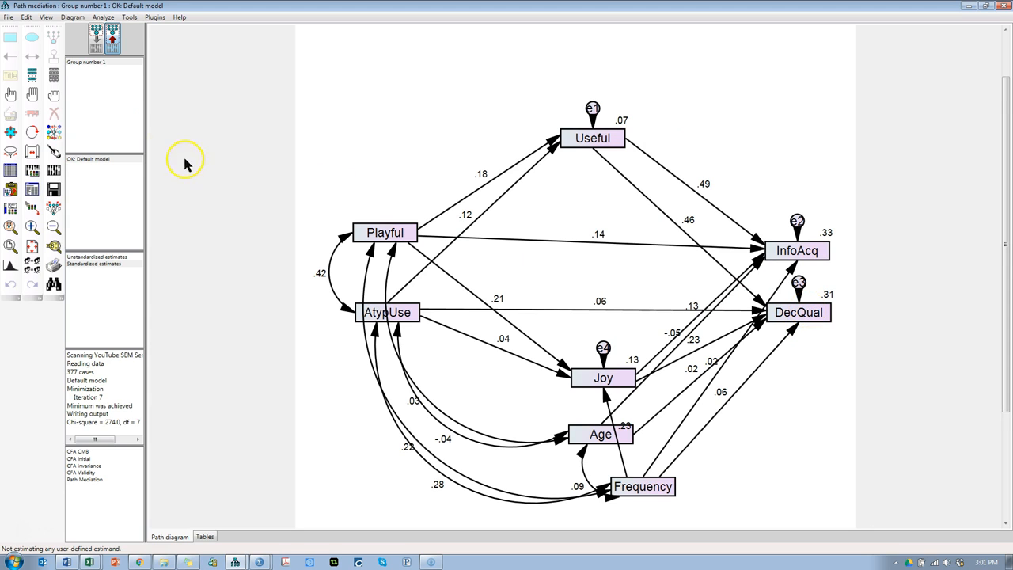
pyautogui.click(95, 37)
pyautogui.click(32, 56)
pyautogui.moveTo(797, 221); pyautogui.dragTo(799, 283)
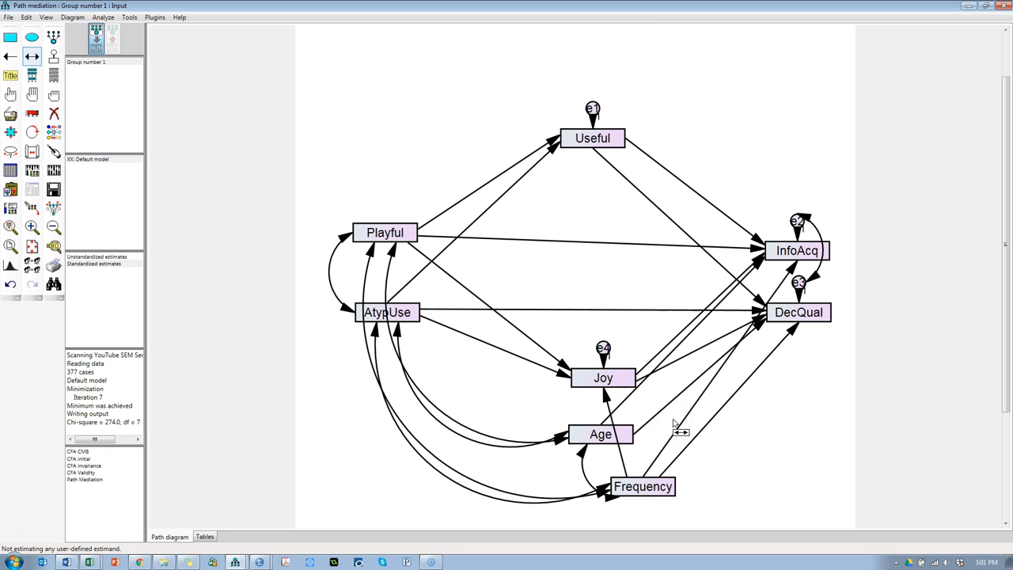
# Step: Recalculate the estimates and review the model fit summary in the text output, including CFI, RMSEA and PCLOSE
pyautogui.click(57, 172)
pyautogui.click(32, 189)
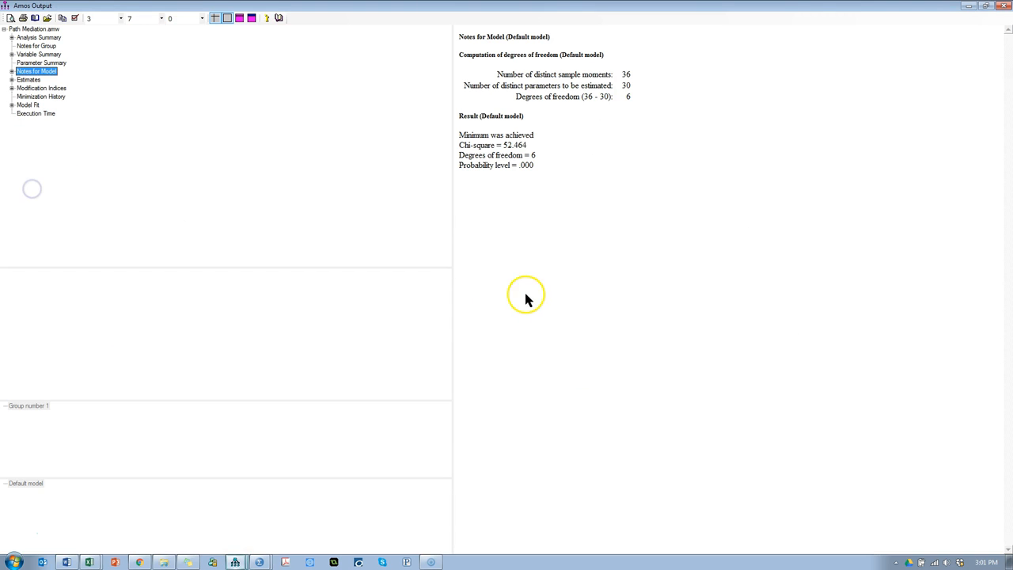
pyautogui.click(29, 106)
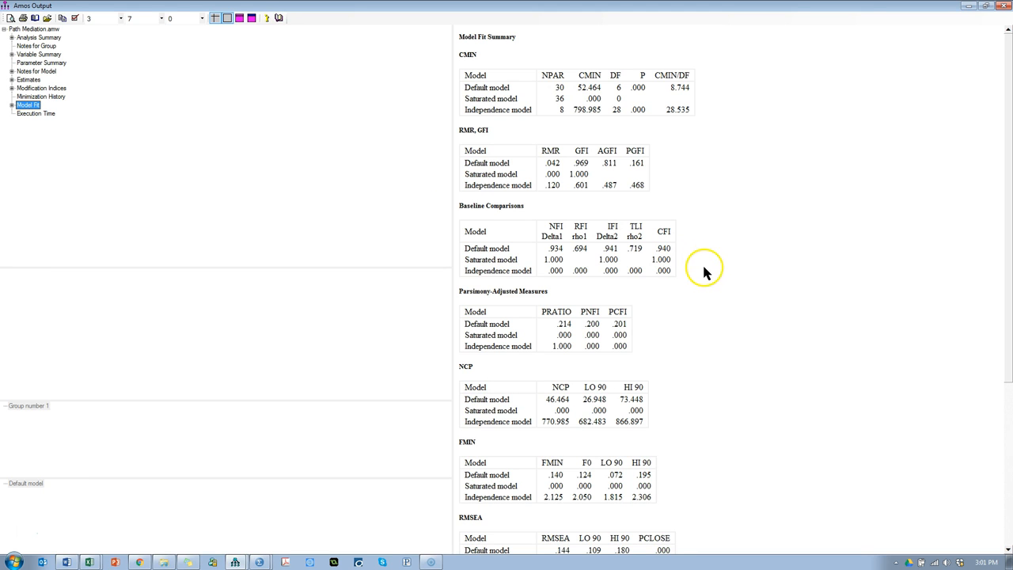
pyautogui.scroll(-4, 823, 243)
pyautogui.scroll(-1, 822, 243)
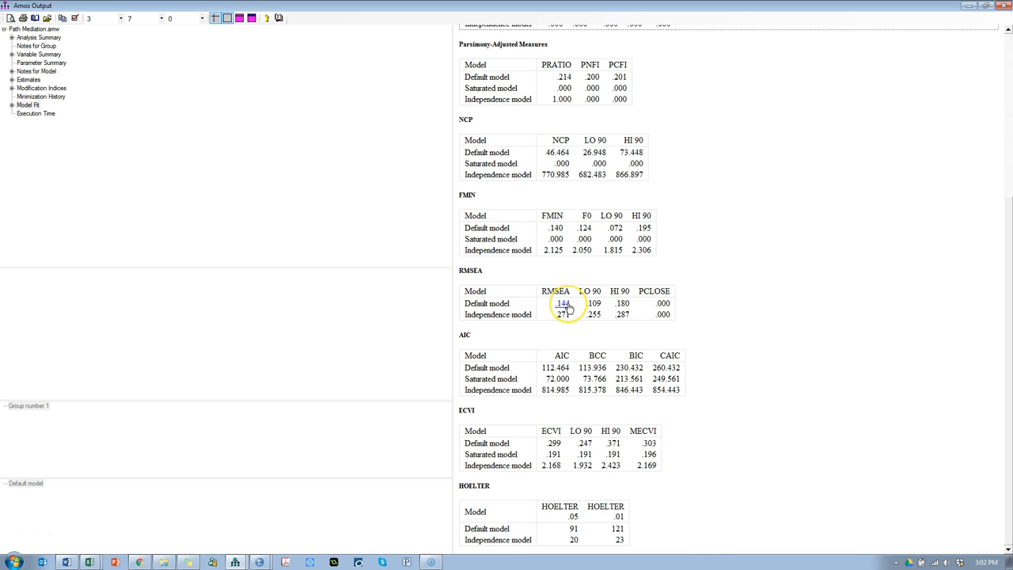
pyautogui.click(663, 307)
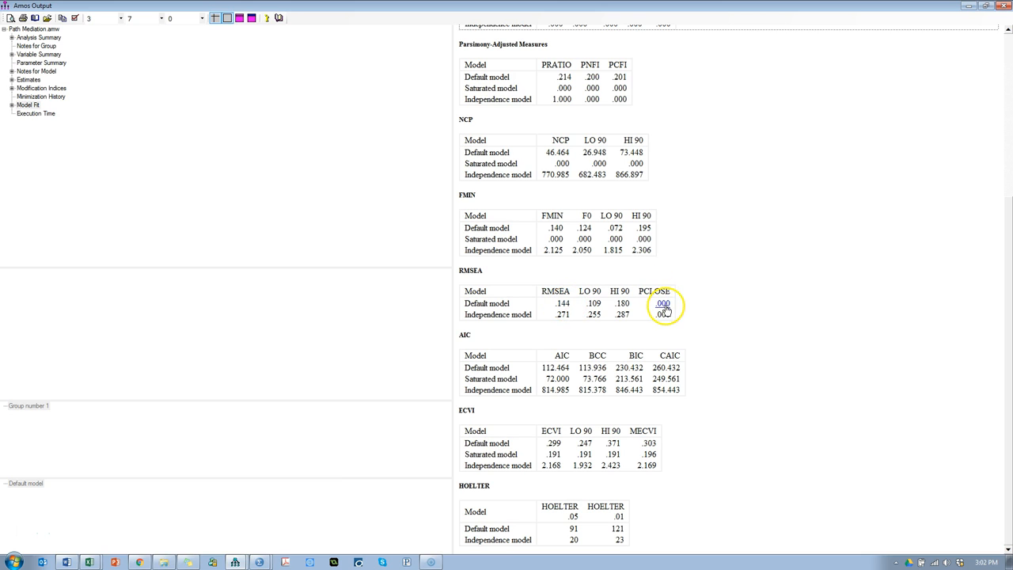
# Step: Examine the modification indices for the regression weights among Joy, Useful and Frequency
pyautogui.click(39, 96)
pyautogui.click(41, 88)
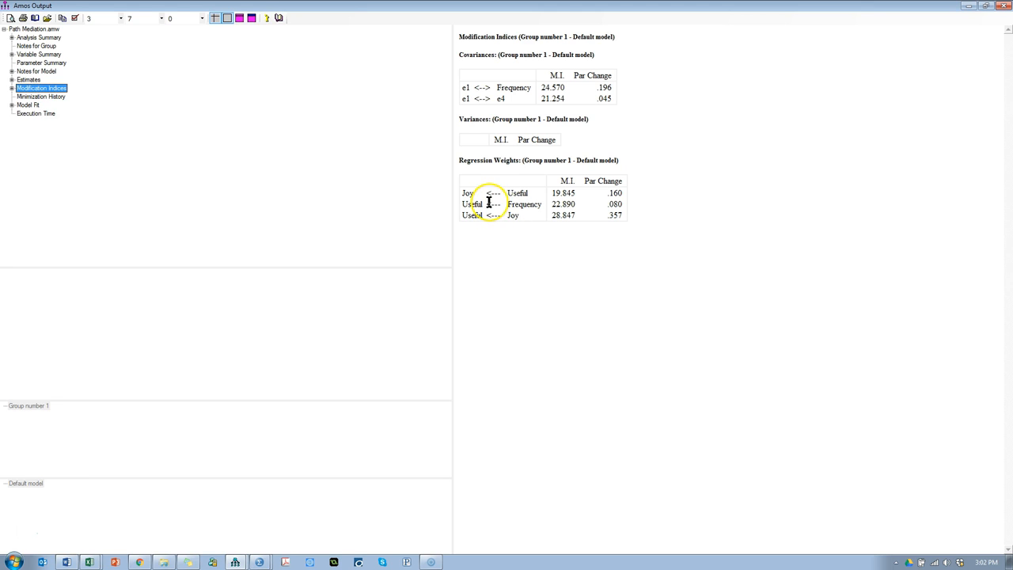
pyautogui.click(519, 195)
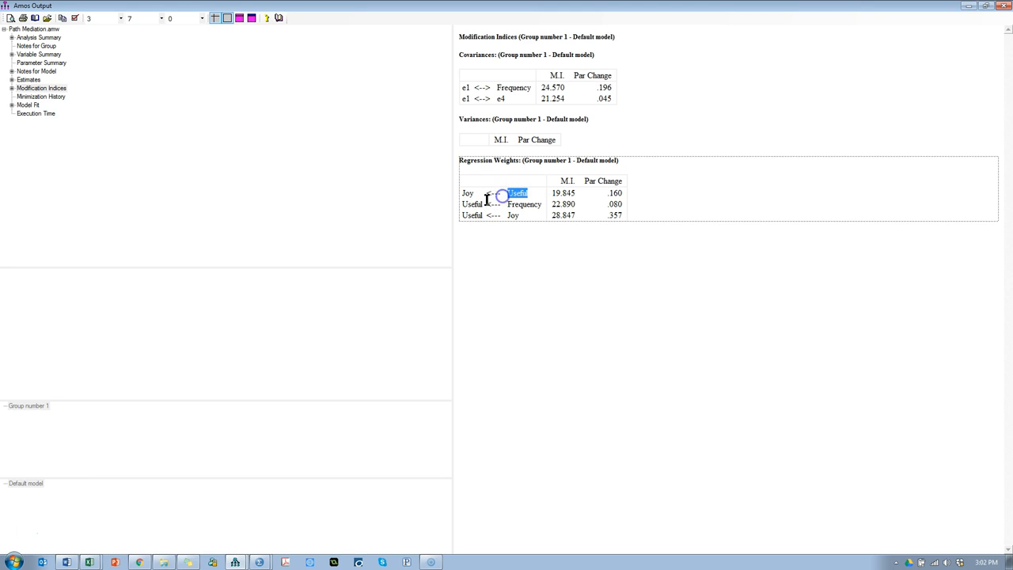
pyautogui.click(462, 192)
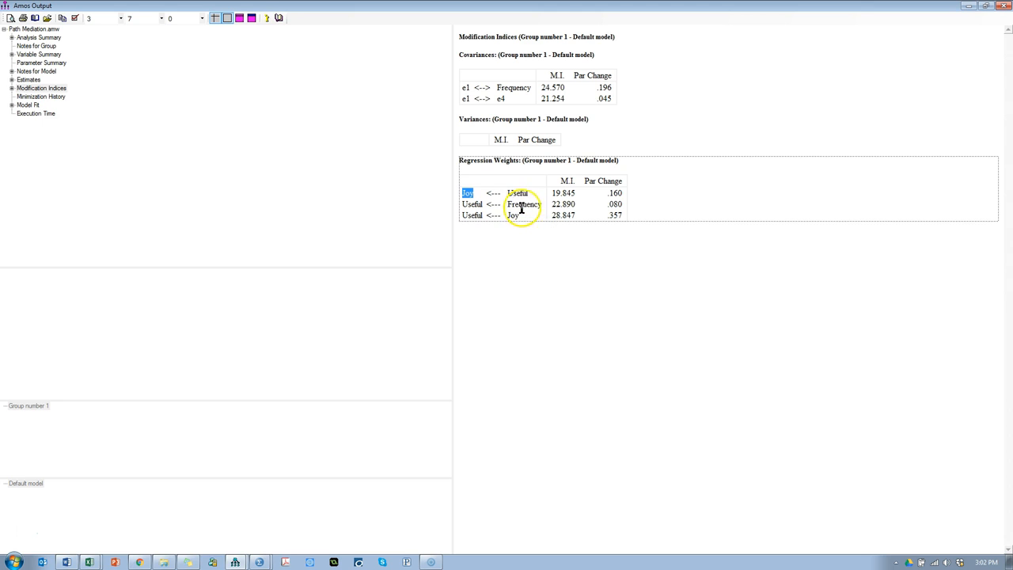
pyautogui.moveTo(545, 202); pyautogui.dragTo(458, 206)
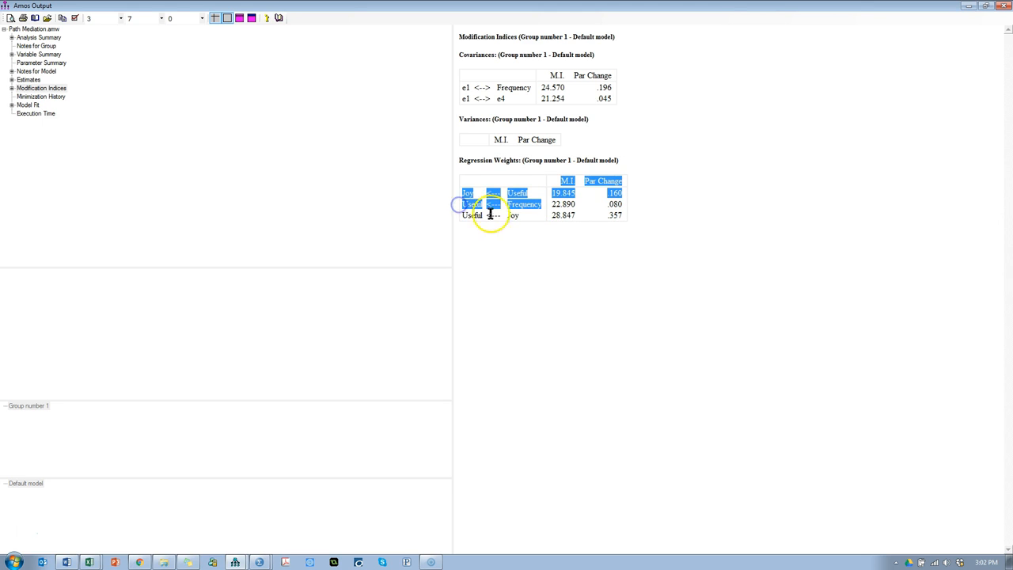
pyautogui.moveTo(515, 219); pyautogui.dragTo(458, 214)
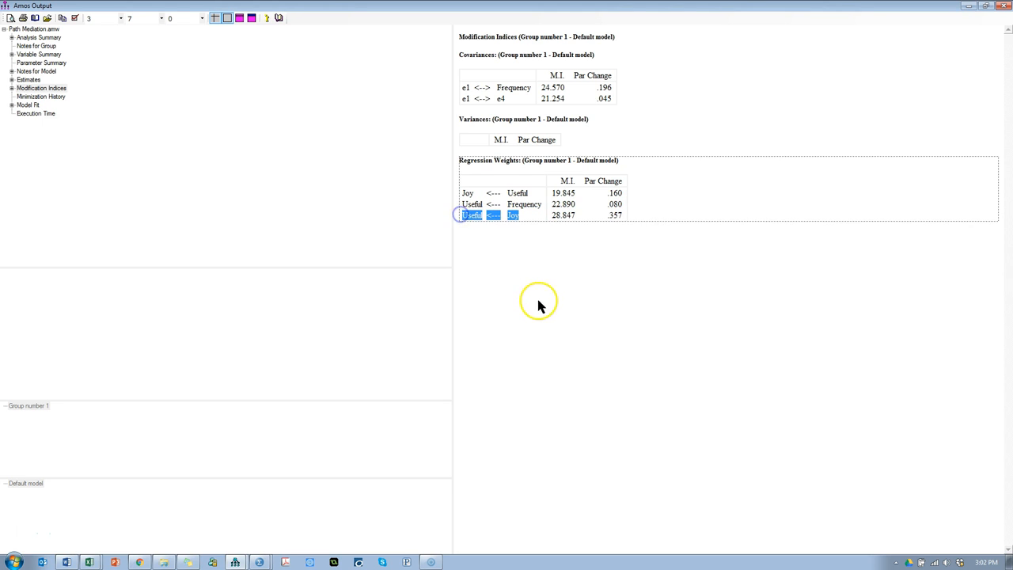
# Step: Draw a covariance between the error terms e1 and e4, recalculate the estimates and reopen the text output
pyautogui.hotkey('alt', 'Tab')
pyautogui.moveTo(593, 108); pyautogui.dragTo(604, 348)
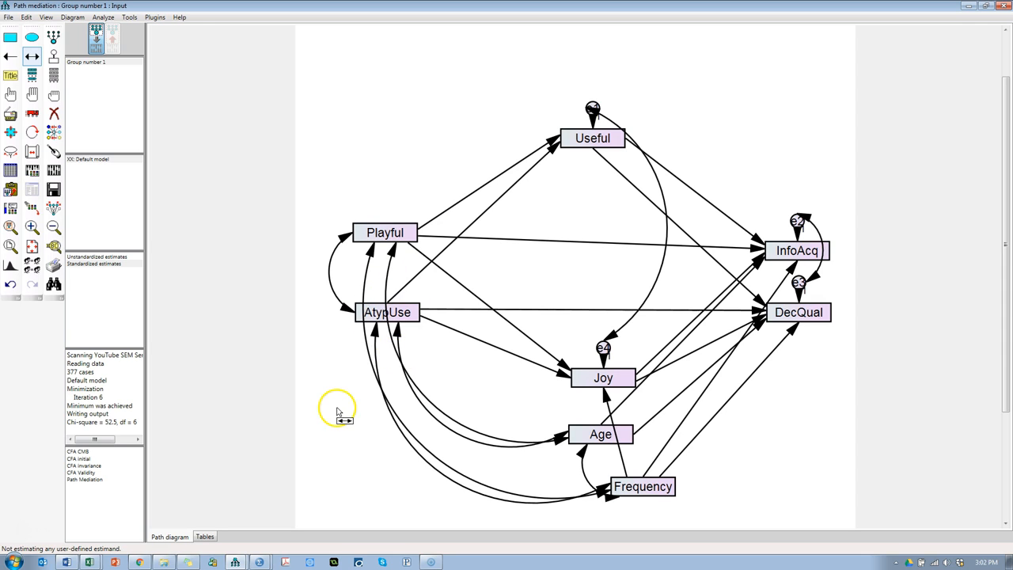
pyautogui.click(55, 186)
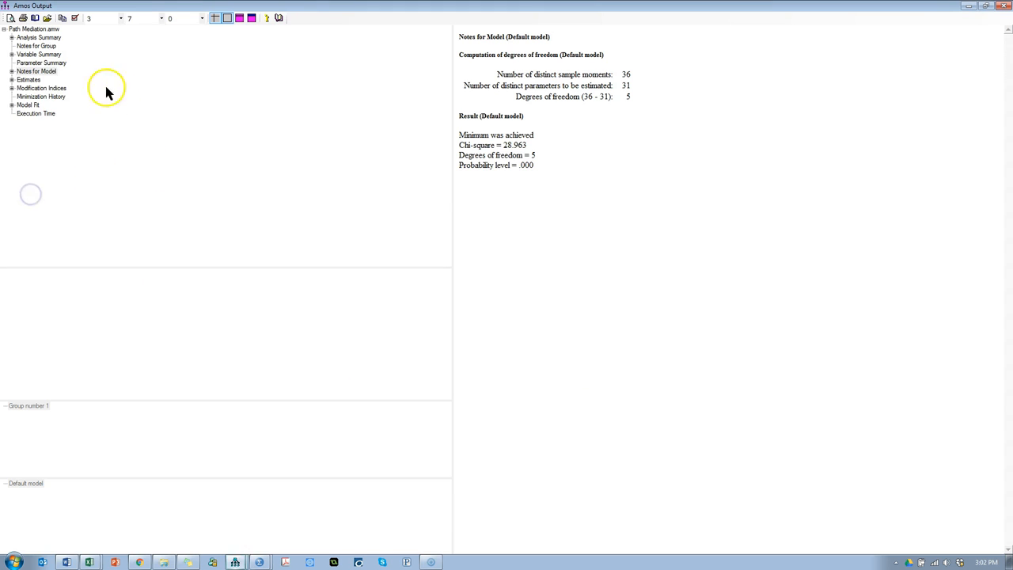
# Step: Check the model fit summary through RMSEA and review the remaining modification indices
pyautogui.click(27, 105)
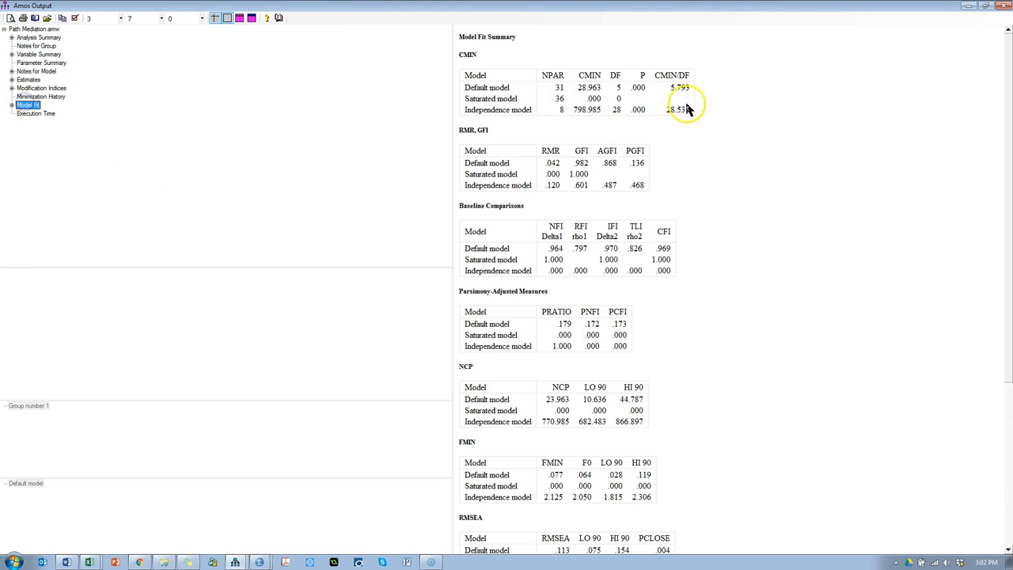
pyautogui.click(685, 527)
pyautogui.scroll(-5, 712, 506)
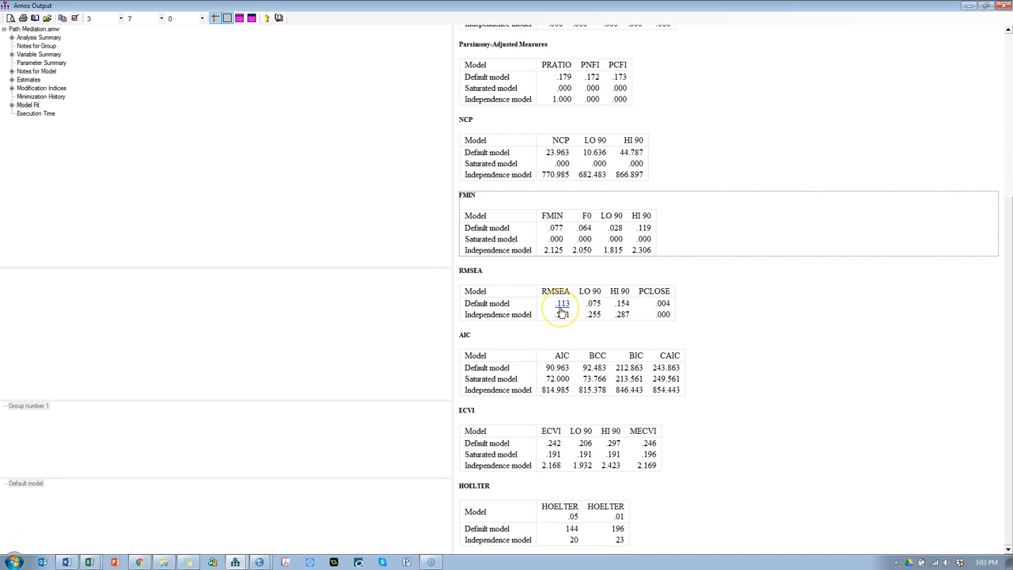
pyautogui.click(41, 89)
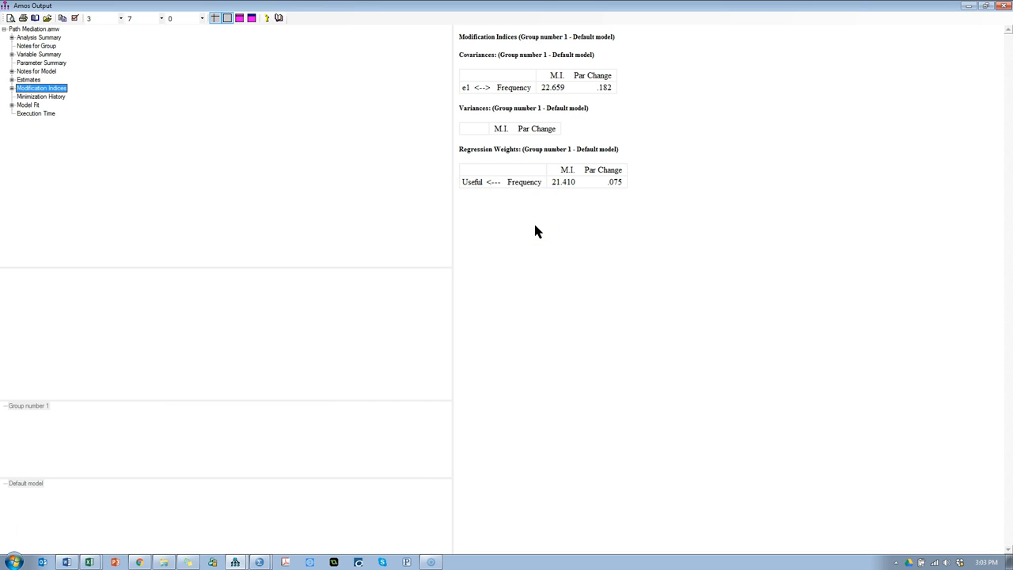
# Step: Draw a regression path from Frequency to Useful and touch up the arrows around both variables
pyautogui.hotkey('alt', 'Tab')
pyautogui.click(9, 58)
pyautogui.moveTo(661, 487); pyautogui.dragTo(617, 143)
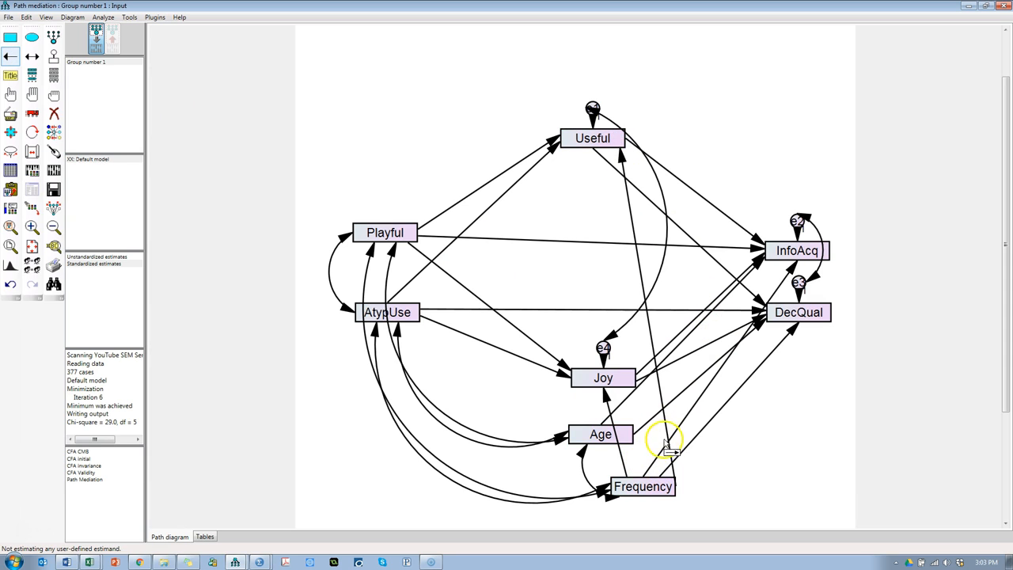
pyautogui.click(53, 151)
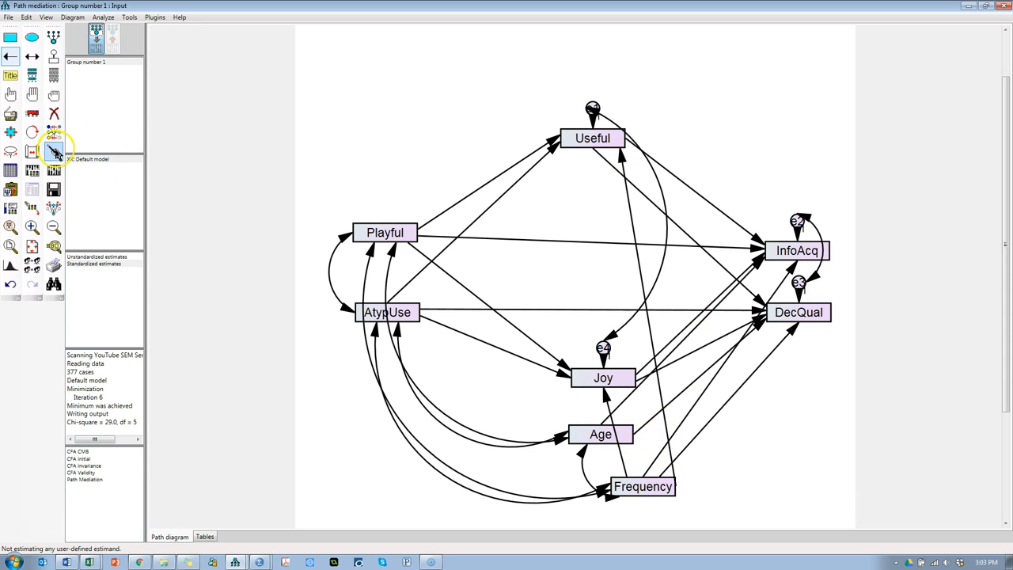
pyautogui.click(654, 497)
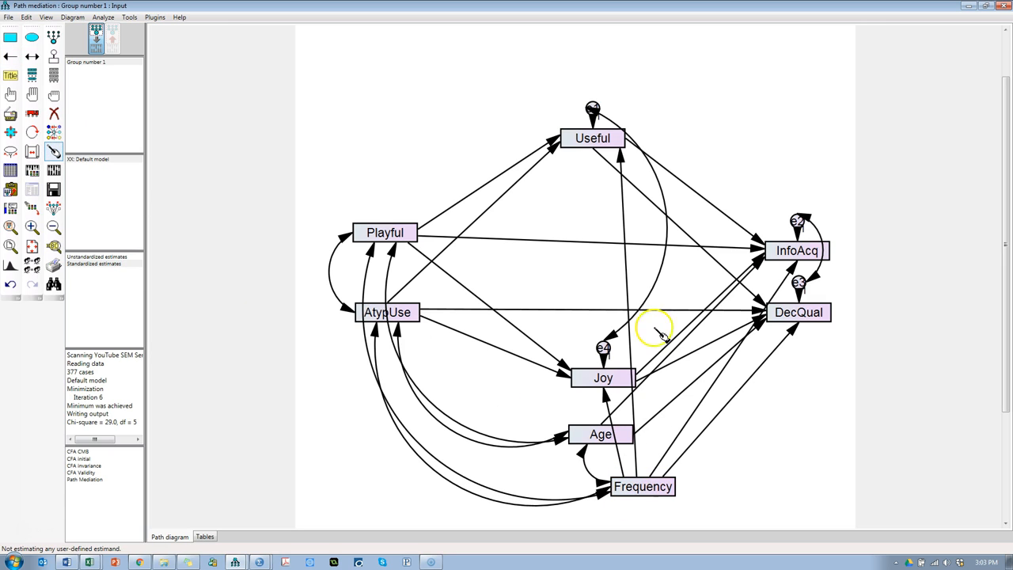
pyautogui.click(623, 150)
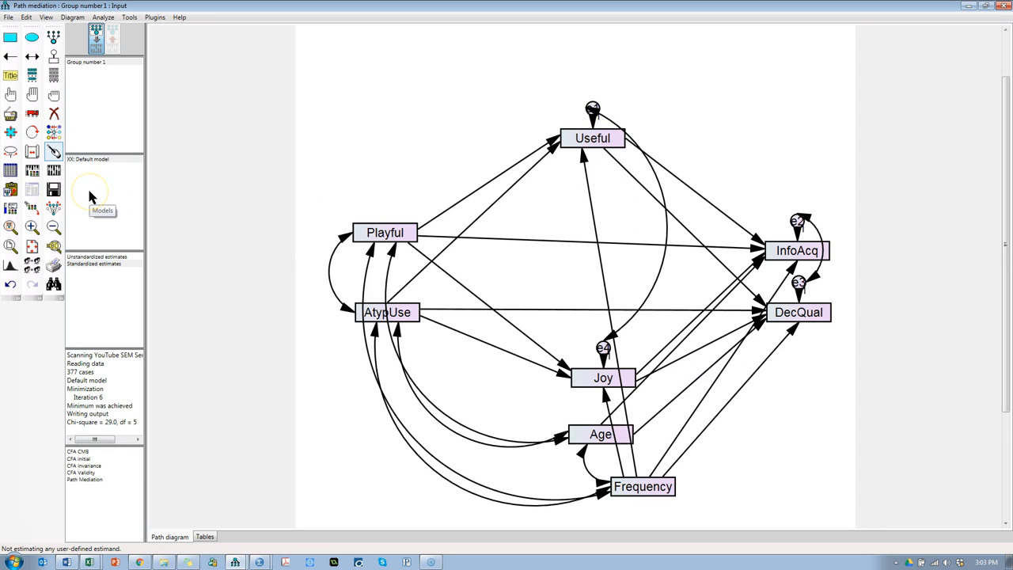
# Step: Recalculate the estimates and review the degrees of freedom and the model fit summary through RMSEA
pyautogui.click(32, 189)
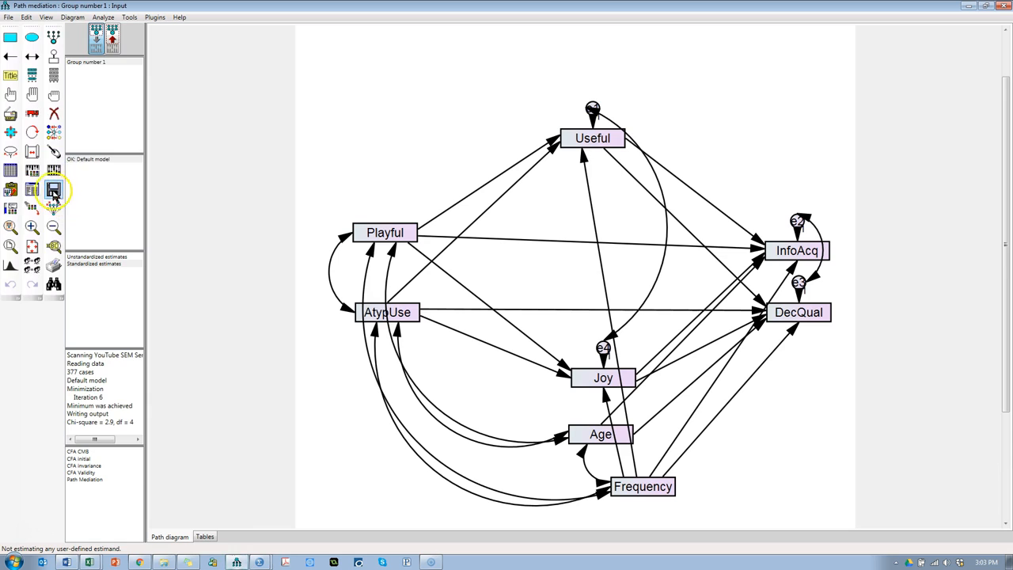
pyautogui.click(32, 189)
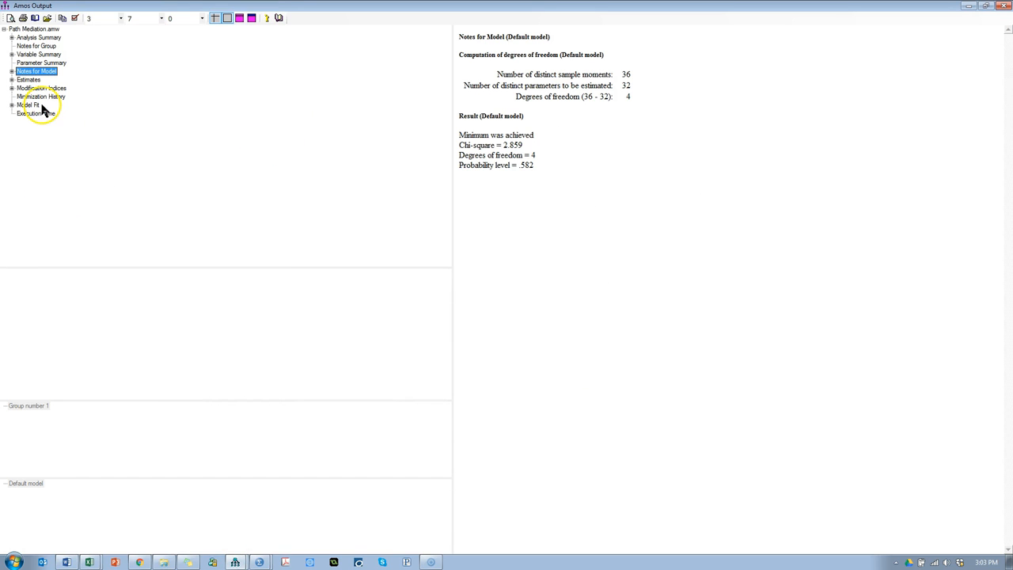
pyautogui.doubleClick(533, 155)
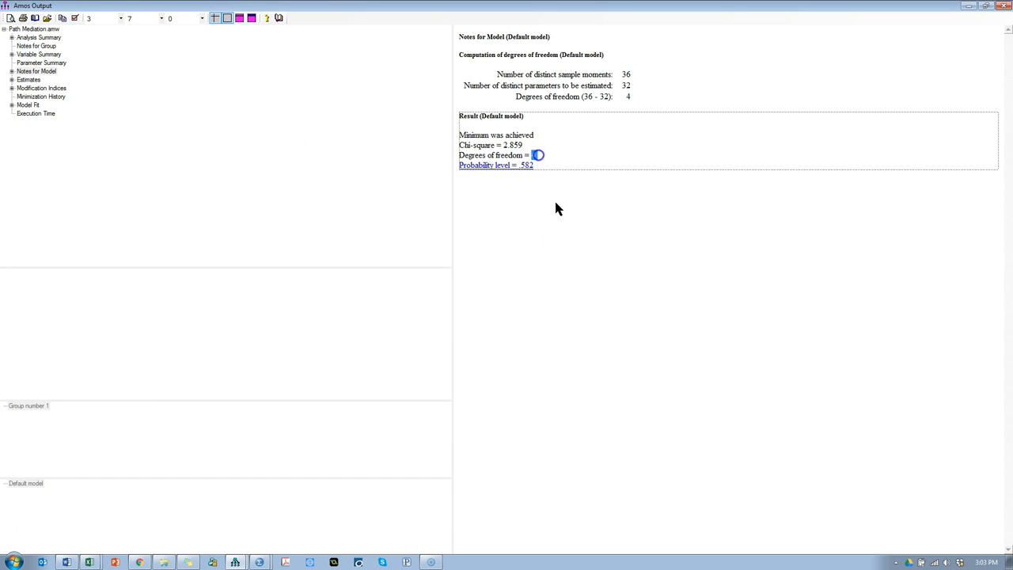
pyautogui.click(35, 106)
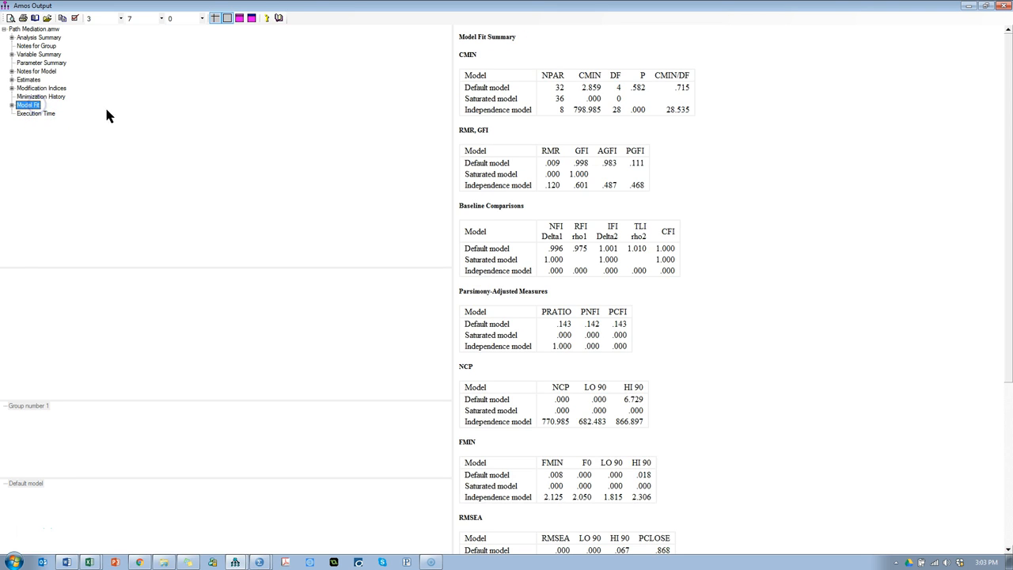
pyautogui.click(689, 246)
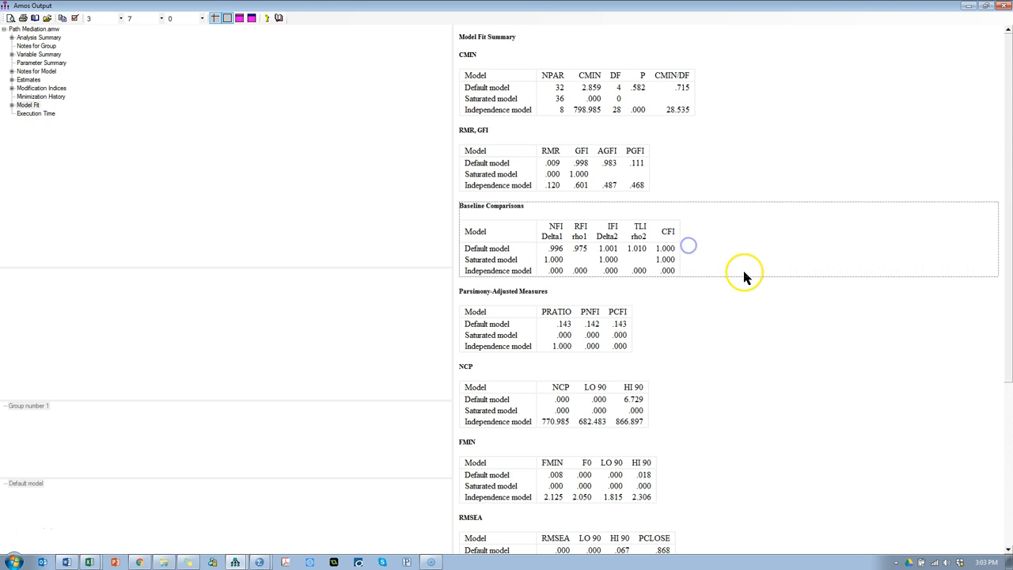
pyautogui.scroll(-3, 743, 276)
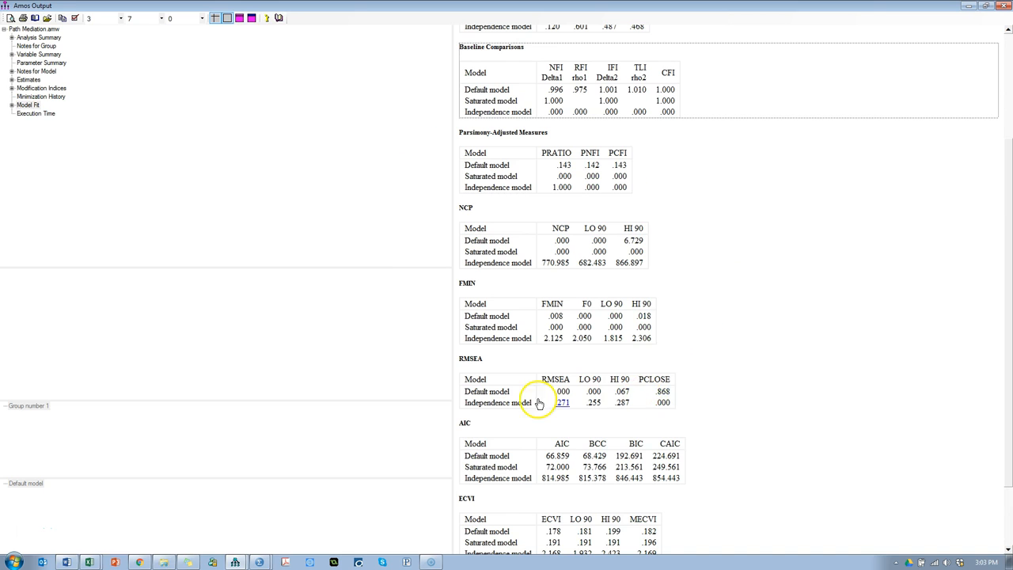
# Step: Review the model fit summary from RMSEA back to CMIN, and open the estimates to examine the regression weights' p-values
pyautogui.click(271, 201)
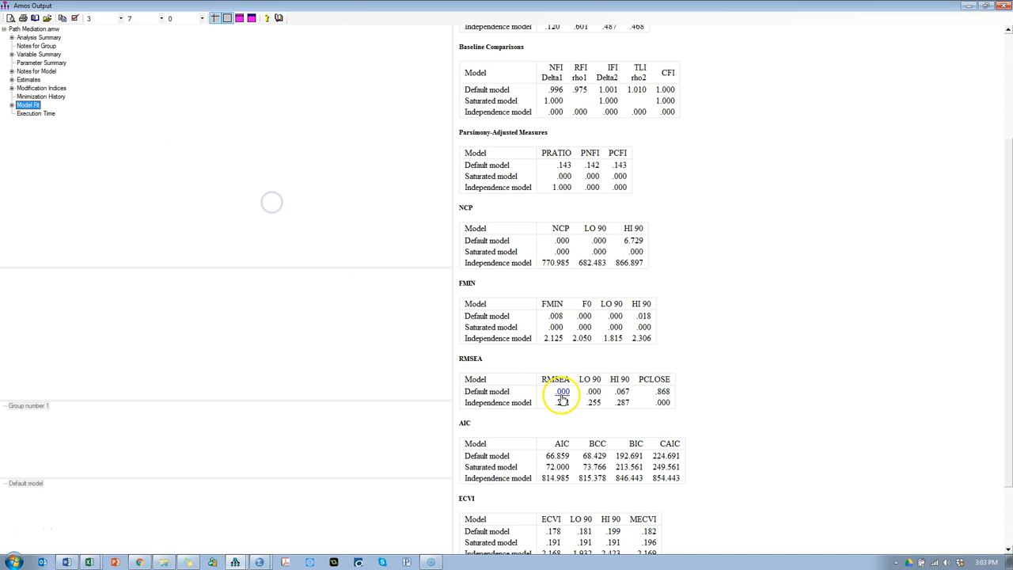
pyautogui.click(831, 255)
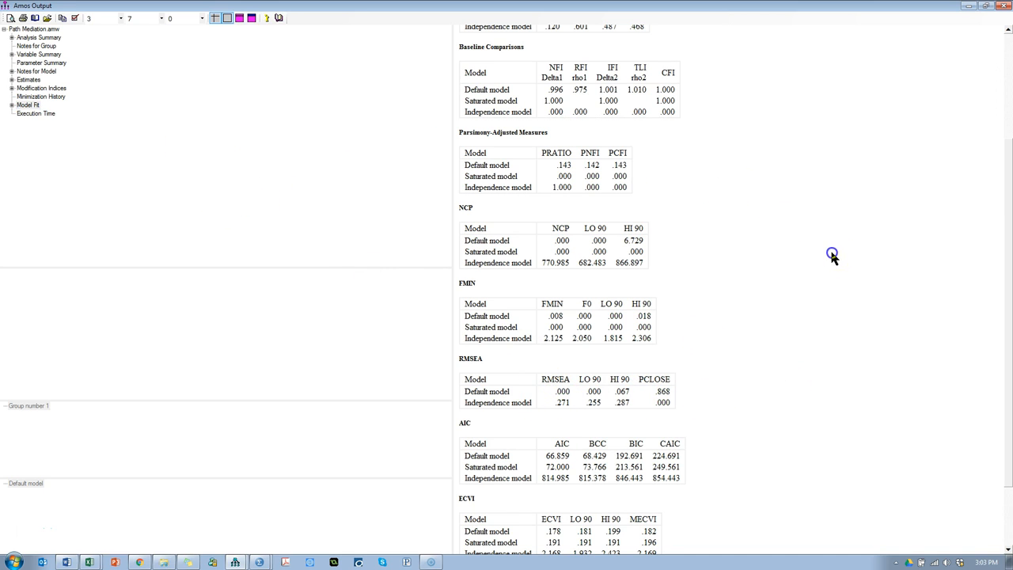
pyautogui.scroll(3, 831, 255)
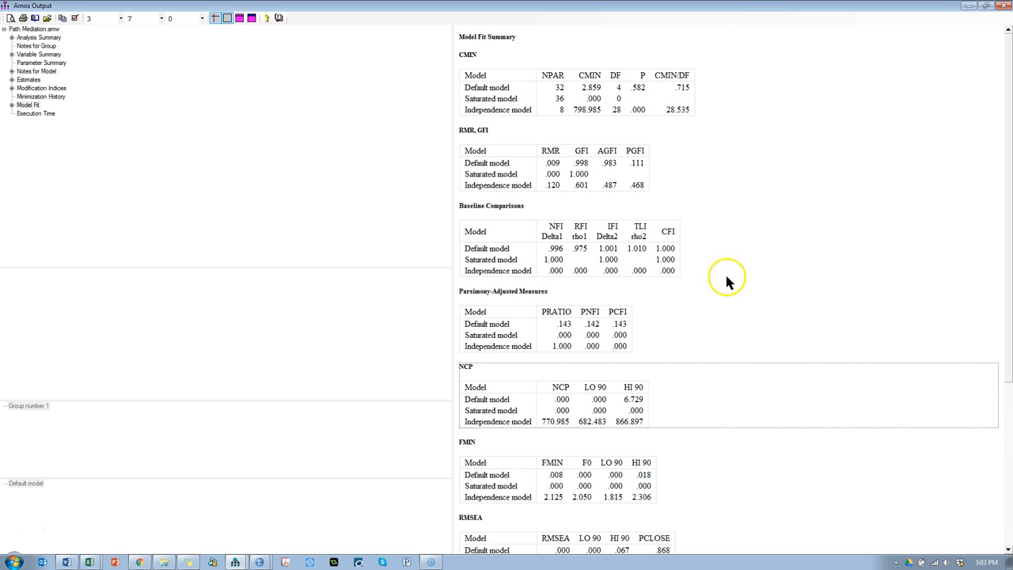
pyautogui.hotkey('alt', 'Tab')
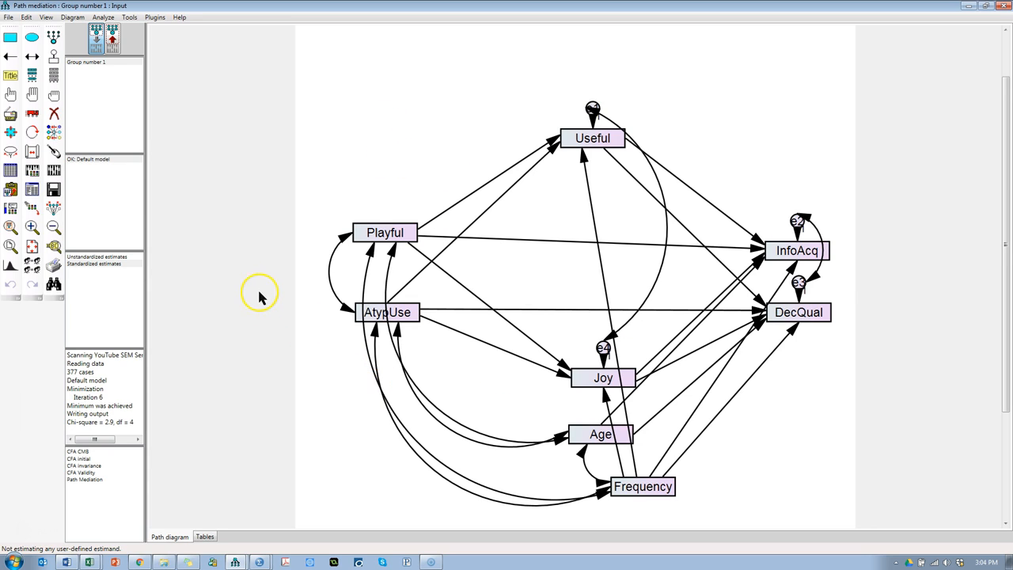
pyautogui.click(33, 190)
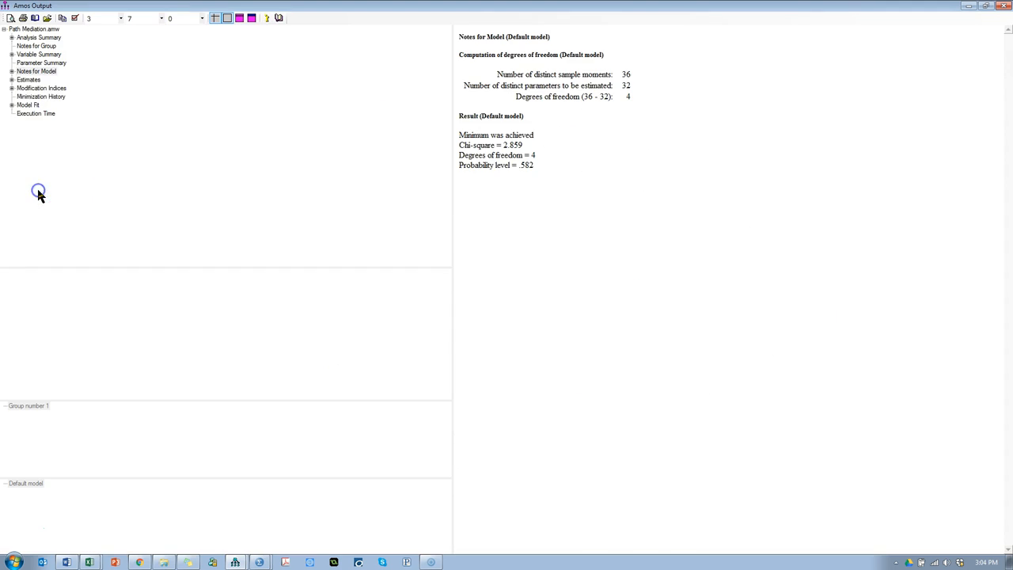
pyautogui.click(25, 81)
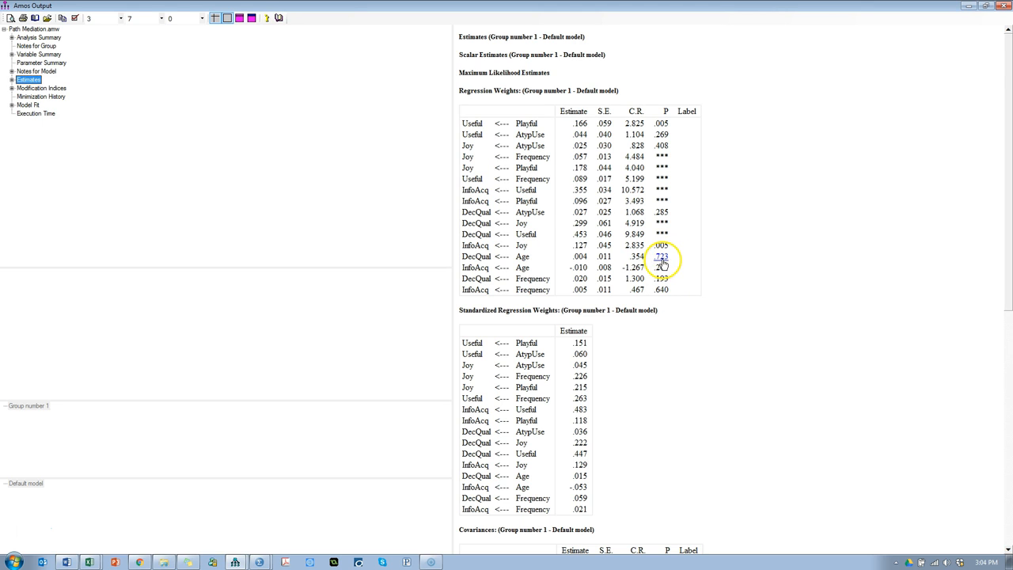
# Step: Recheck the Age to DecQual row in the regression weights and delete the regression path from Age to InfoAcq
pyautogui.hotkey('alt', 'Tab')
pyautogui.click(53, 112)
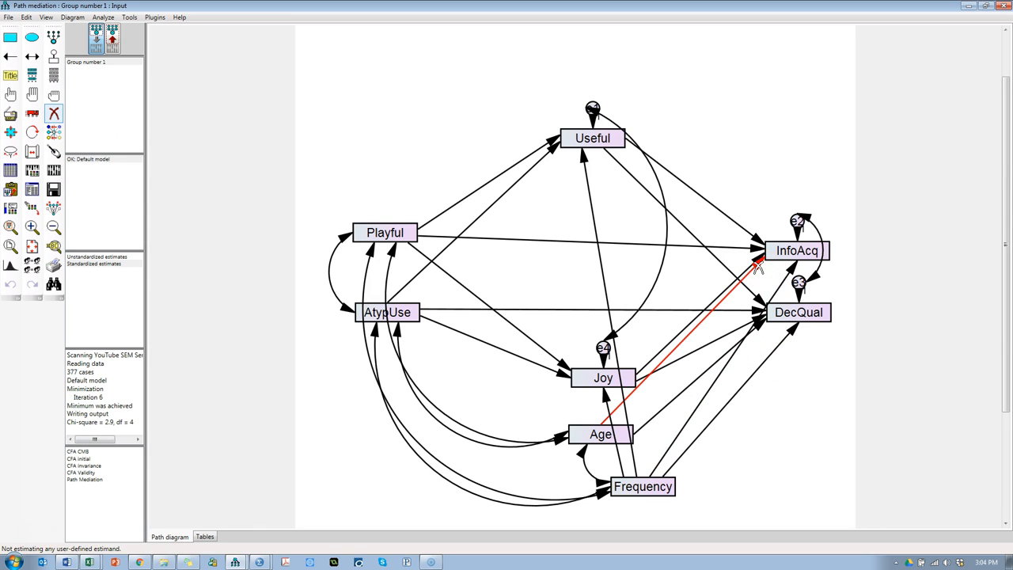
pyautogui.hotkey('alt', 'Tab')
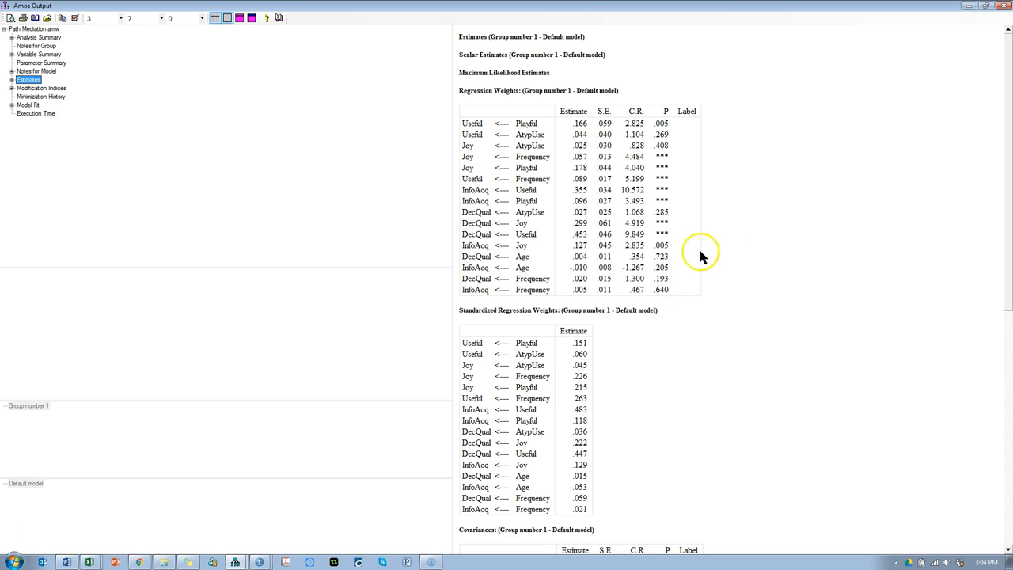
pyautogui.moveTo(674, 256); pyautogui.dragTo(521, 258)
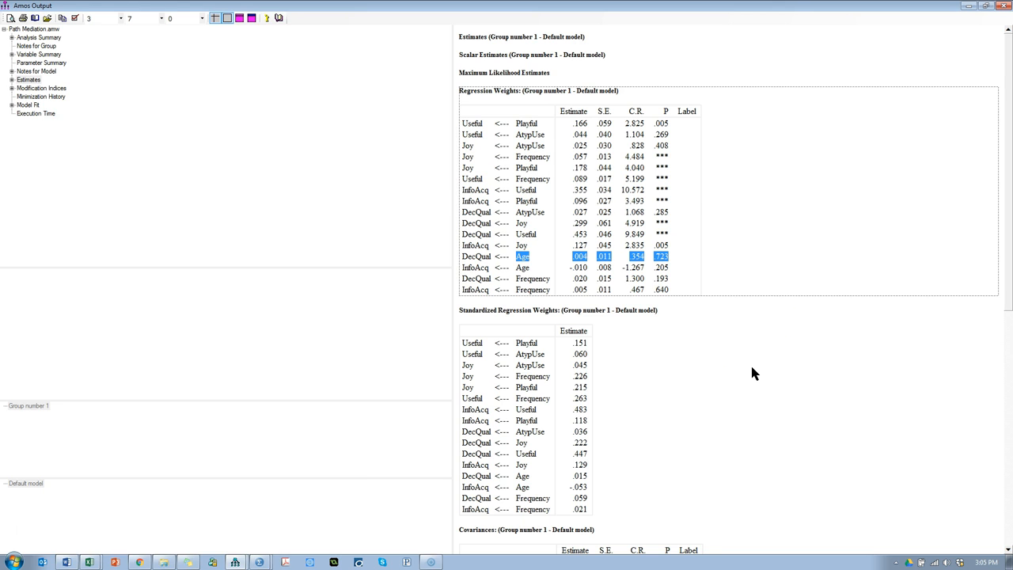
pyautogui.hotkey('alt', 'Tab')
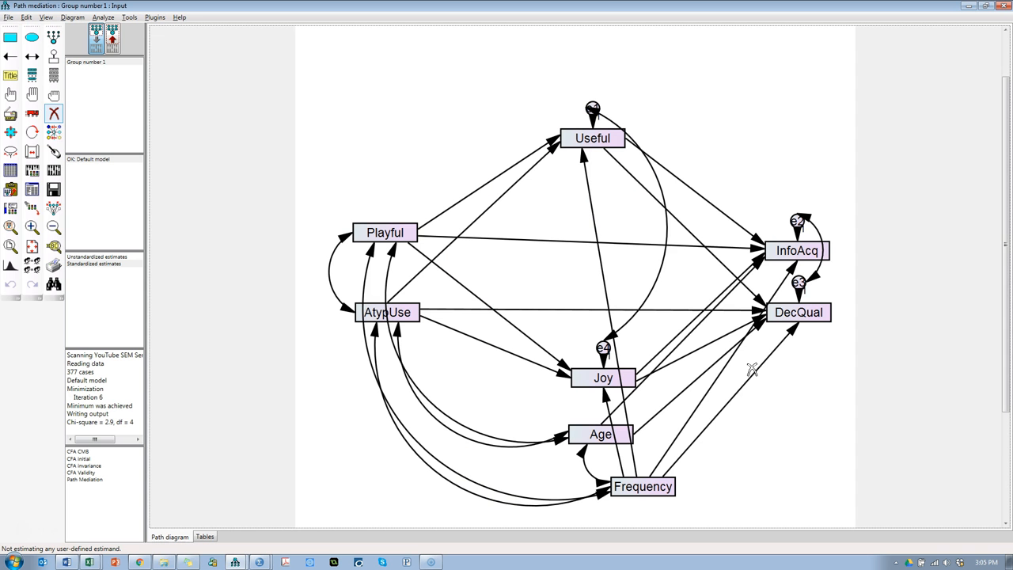
pyautogui.click(757, 268)
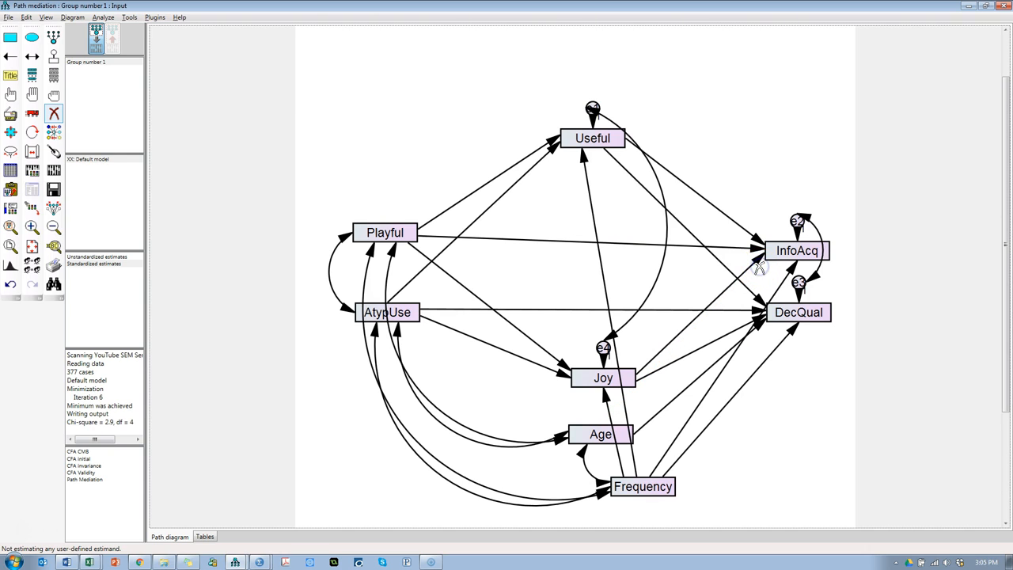
# Step: Recalculate the estimates and check the model fit summary and the p-values of the remaining control paths
pyautogui.click(53, 170)
pyautogui.click(32, 190)
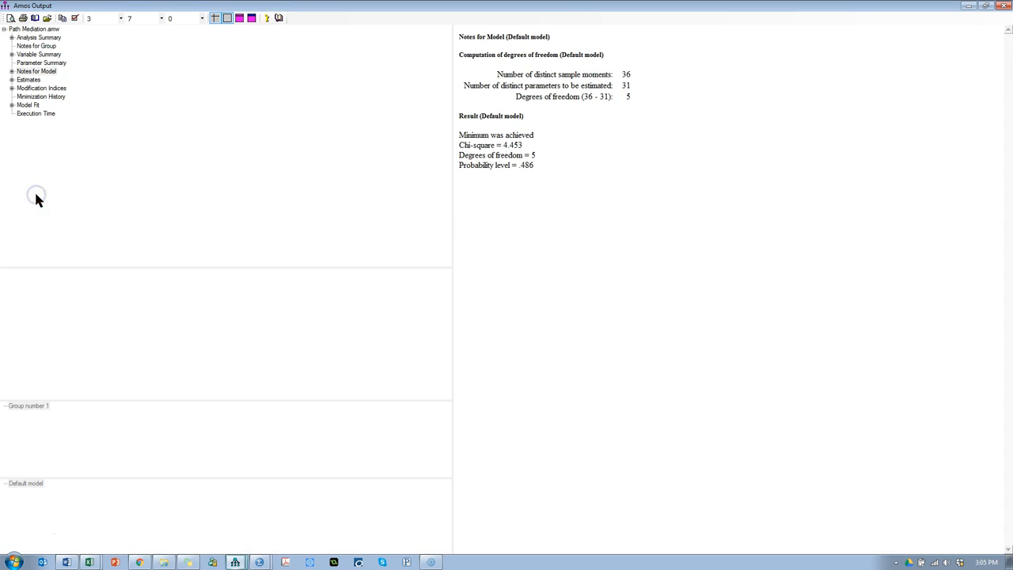
pyautogui.click(27, 104)
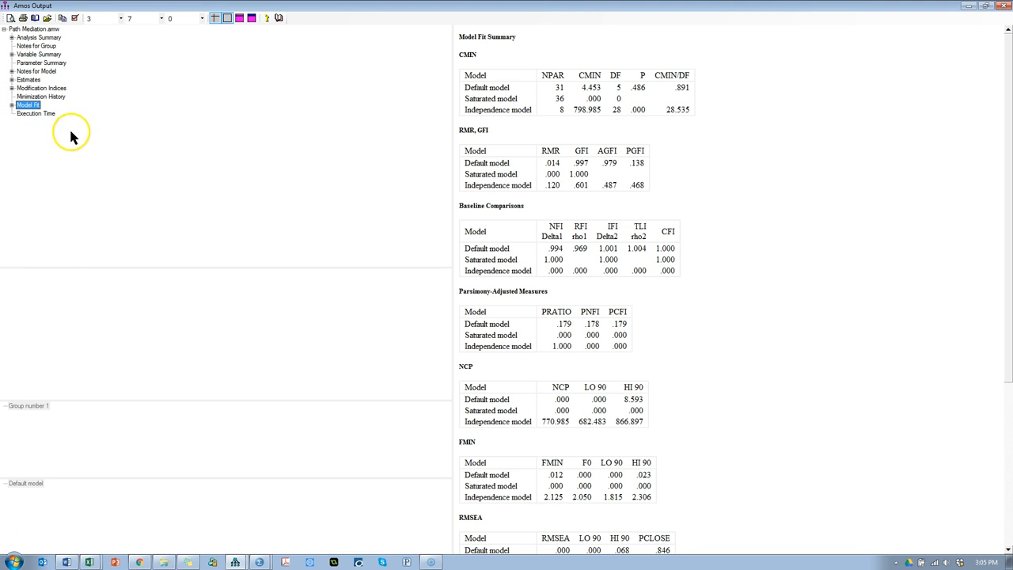
pyautogui.click(30, 80)
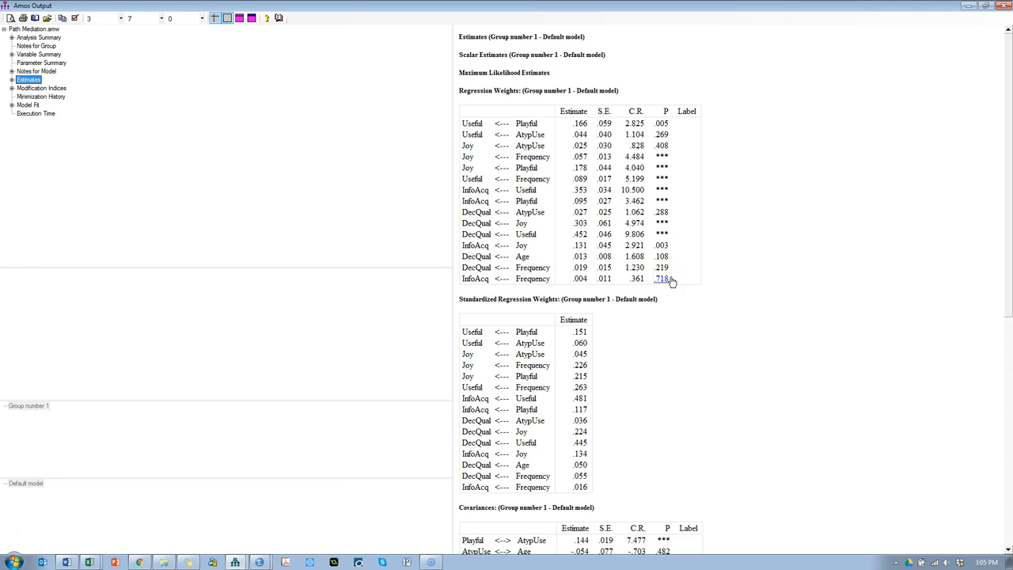
# Step: Delete the regression path from Frequency to InfoAcq in the path diagram
pyautogui.hotkey('alt', 'Tab')
pyautogui.click(54, 114)
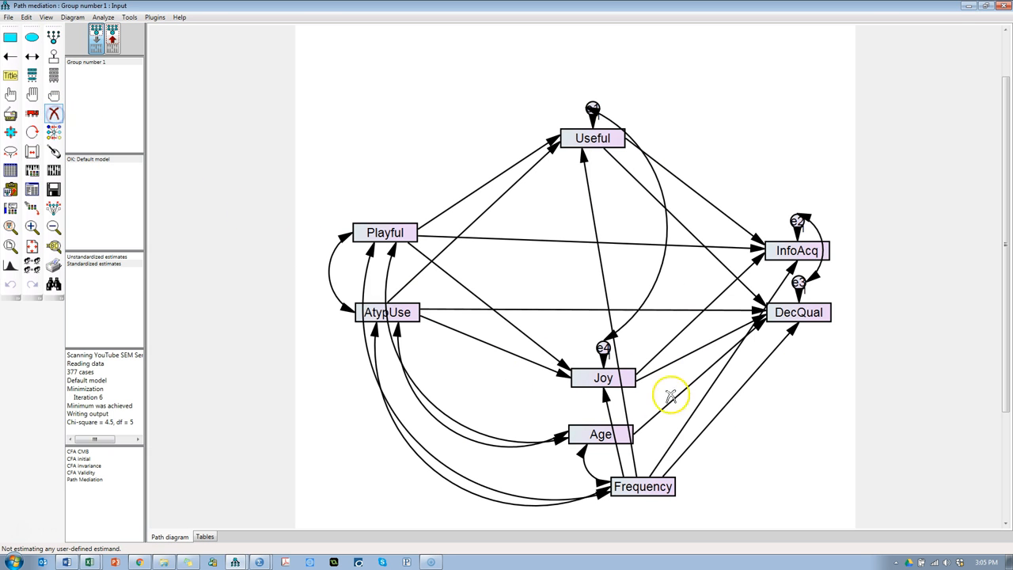
pyautogui.click(788, 271)
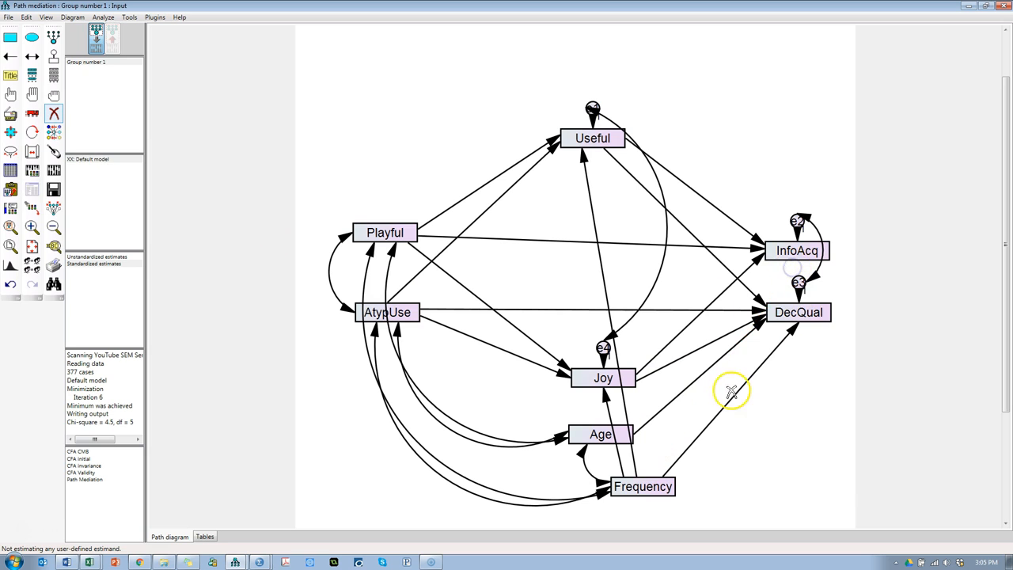
# Step: Recalculate the estimates without the Frequency to InfoAcq path and review the model fit and regression weights
pyautogui.click(53, 171)
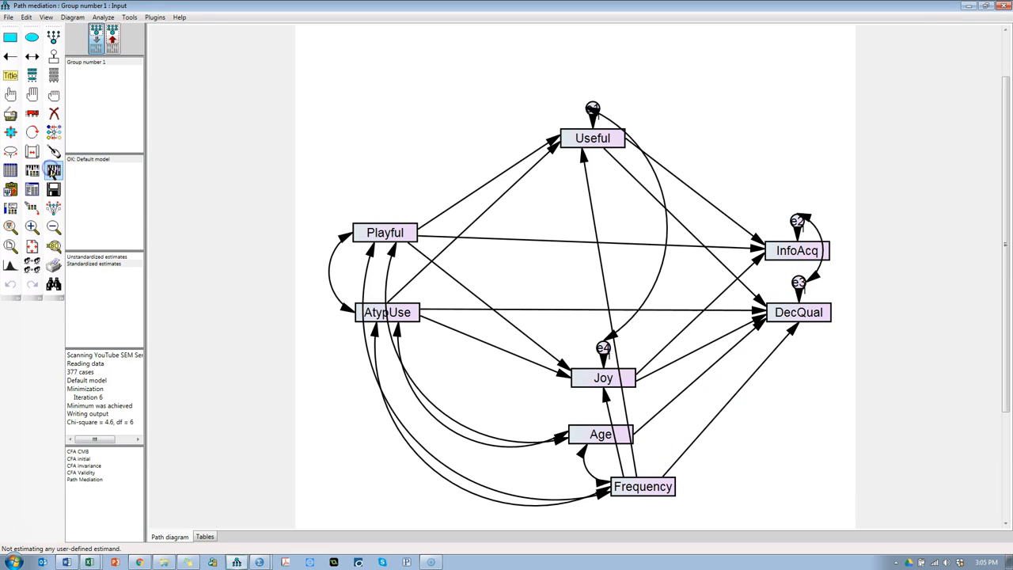
pyautogui.click(31, 188)
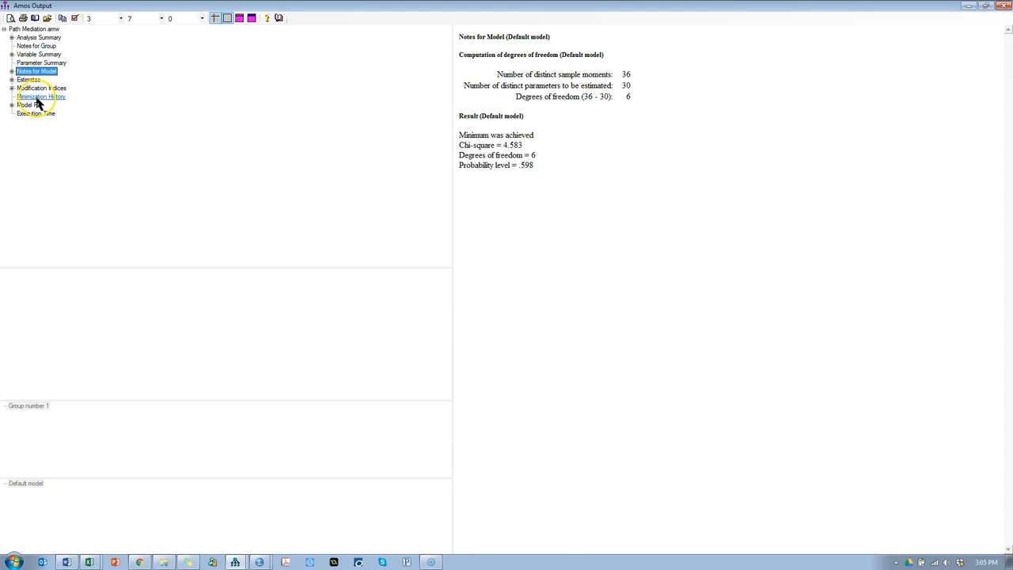
pyautogui.click(31, 104)
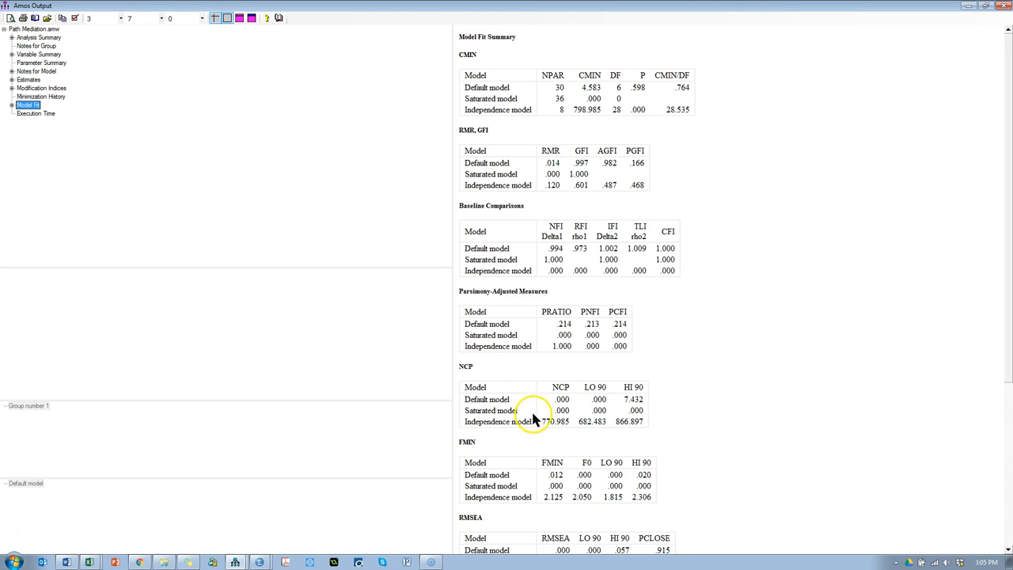
pyautogui.click(29, 79)
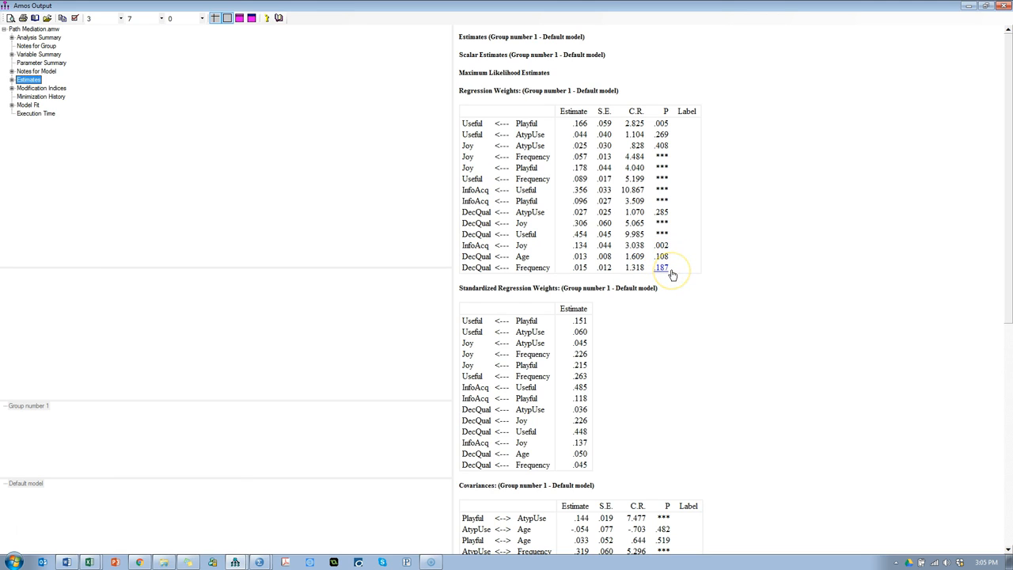
pyautogui.click(535, 156)
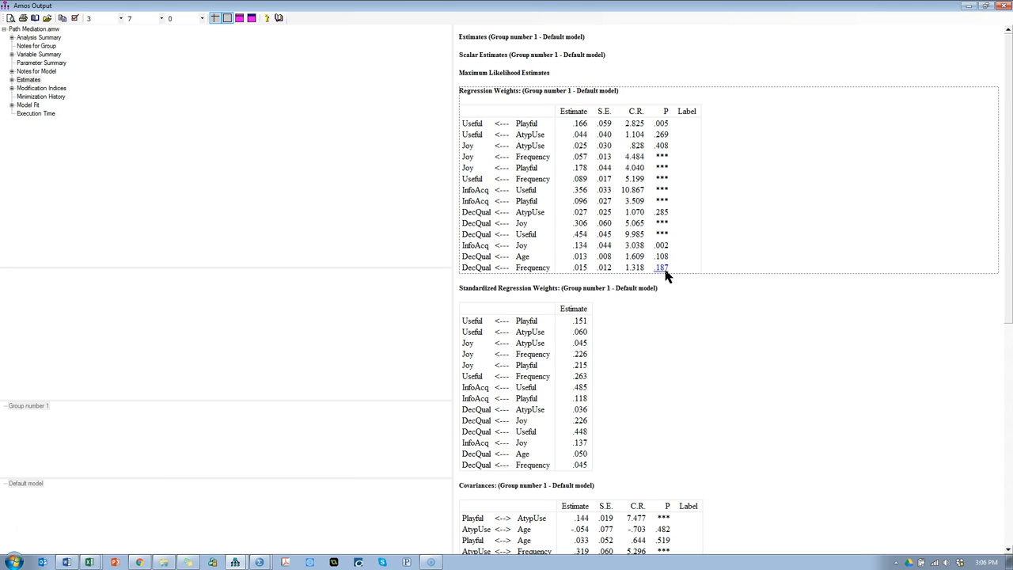
# Step: Delete the regression path from Frequency to DecQual in the path diagram
pyautogui.hotkey('alt', 'Tab')
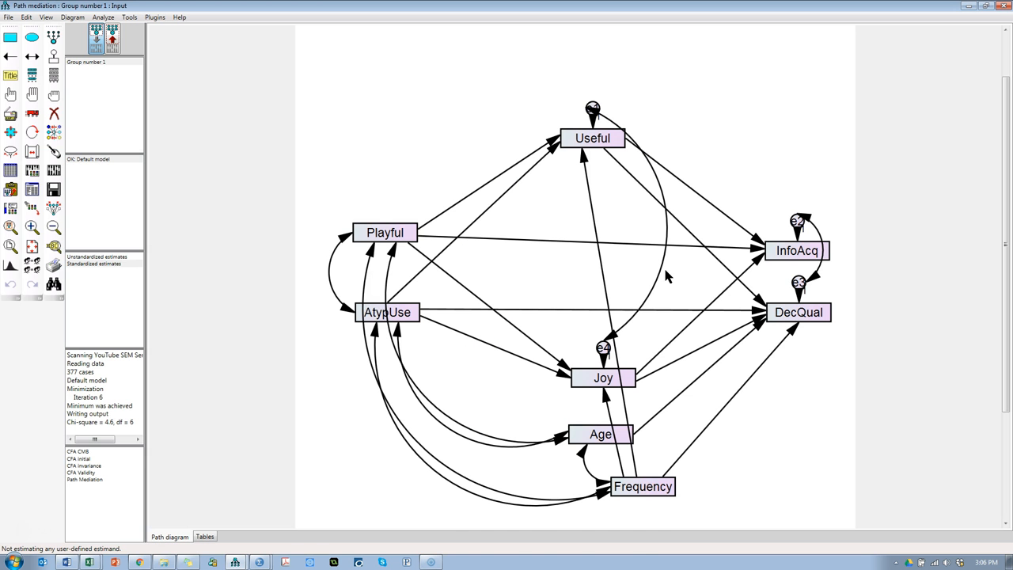
pyautogui.hotkey('alt', 'Tab')
pyautogui.hotkey('alt', 'Tab')
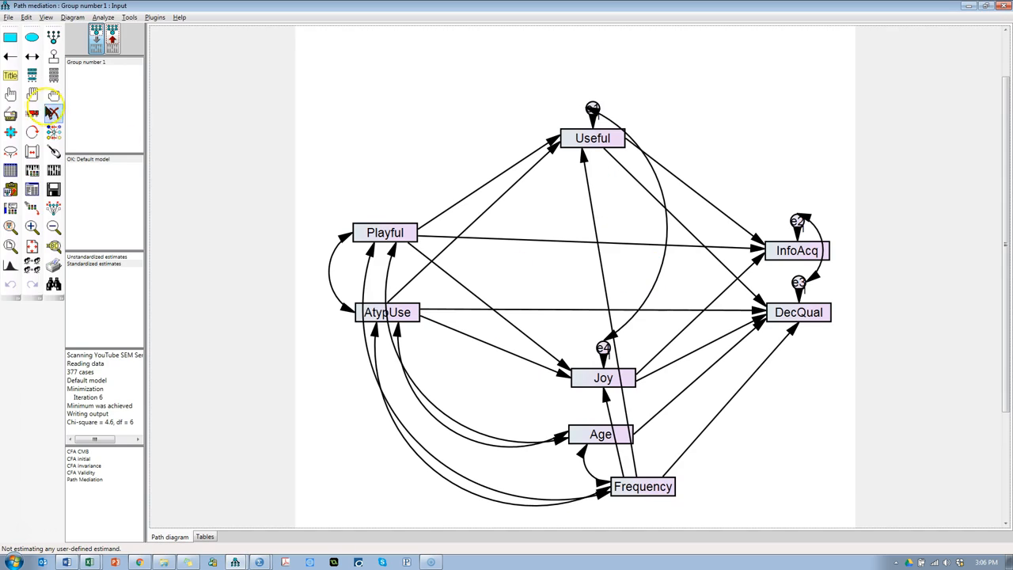
pyautogui.click(793, 331)
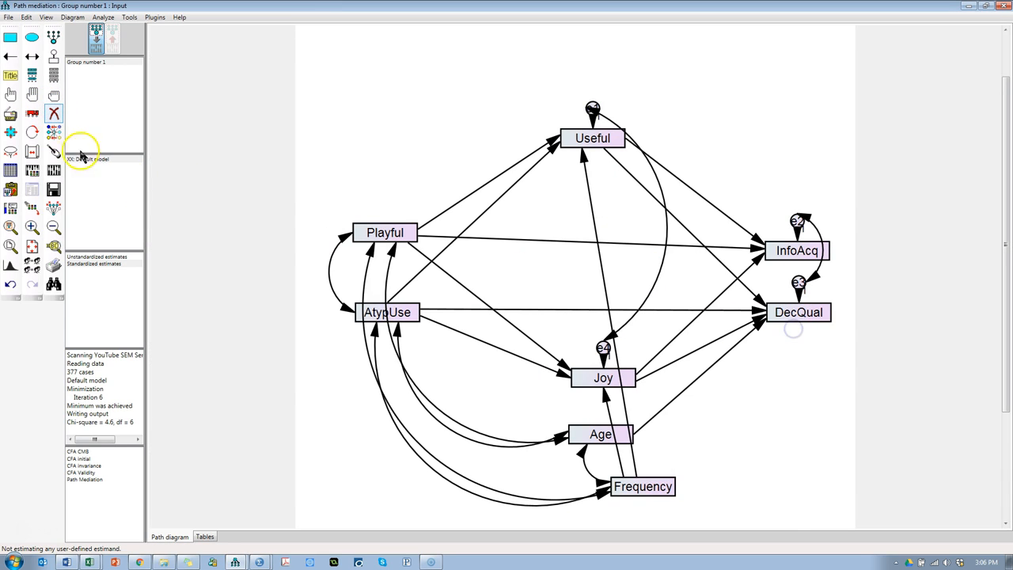
# Step: Recalculate the estimates, review the model fit summary and regression weights, and return to the path diagram
pyautogui.click(58, 172)
pyautogui.click(54, 187)
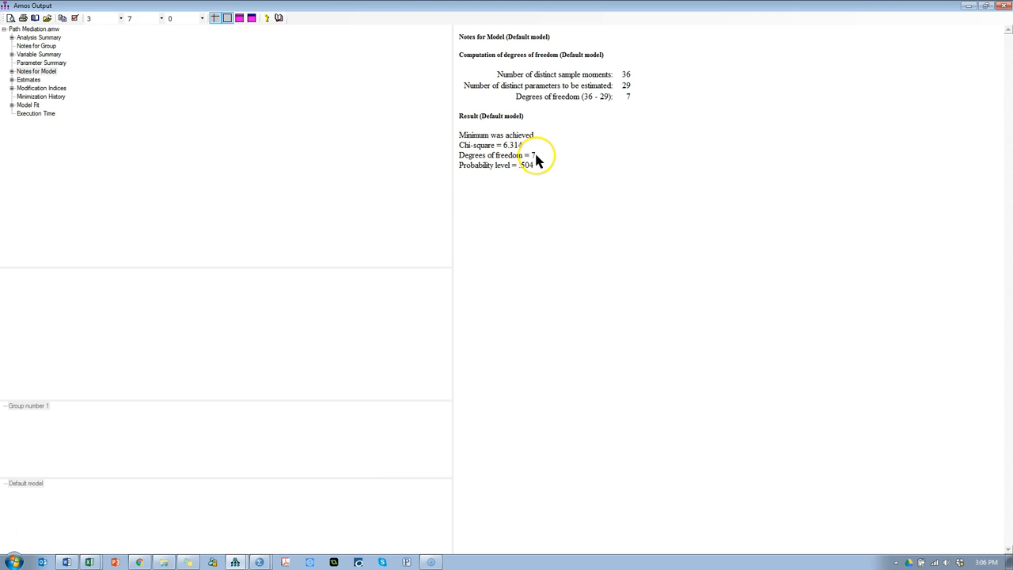
pyautogui.click(29, 105)
pyautogui.scroll(-2, 792, 348)
pyautogui.scroll(2, 763, 336)
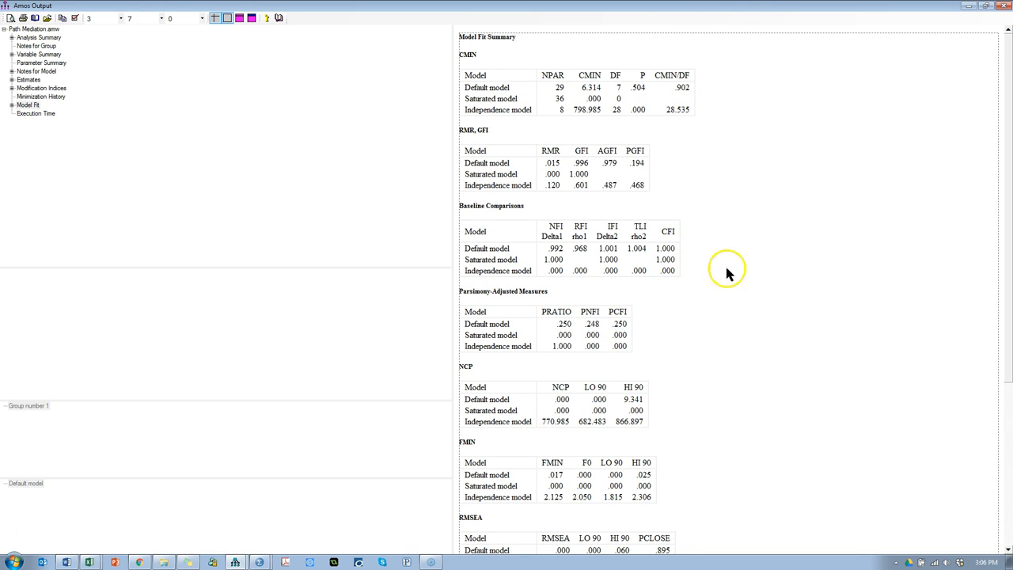
pyautogui.click(29, 80)
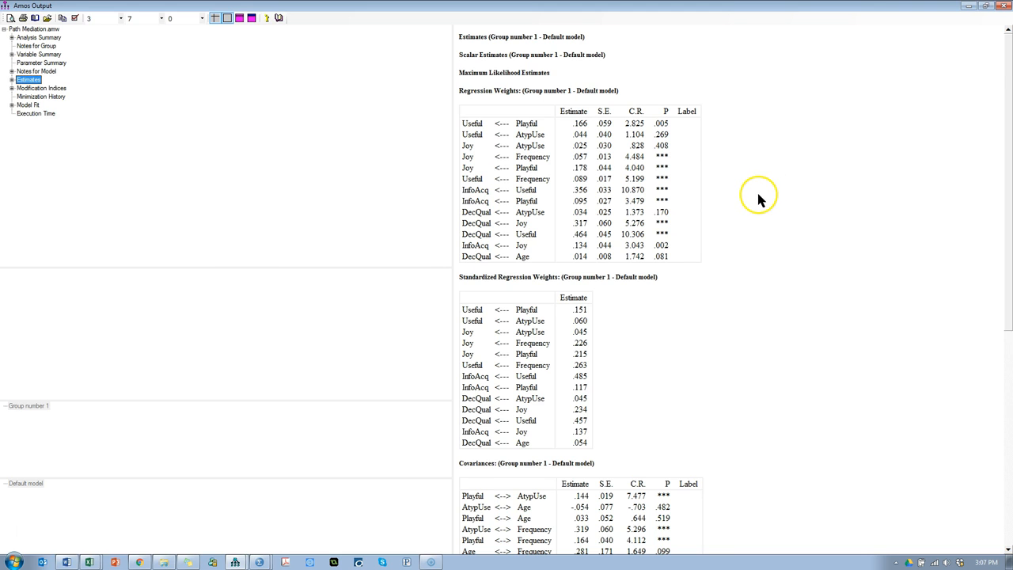
pyautogui.hotkey('alt', 'Tab')
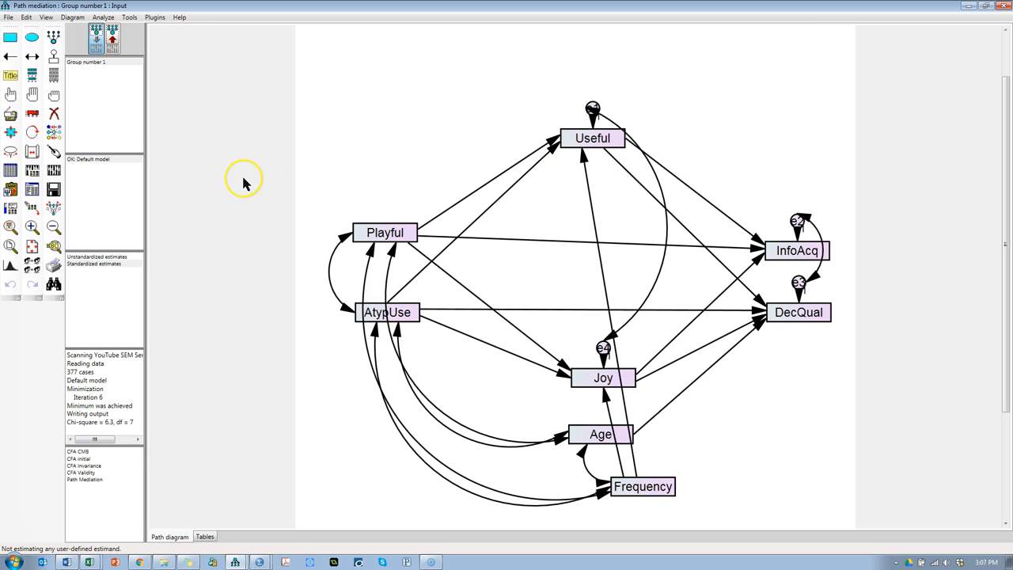